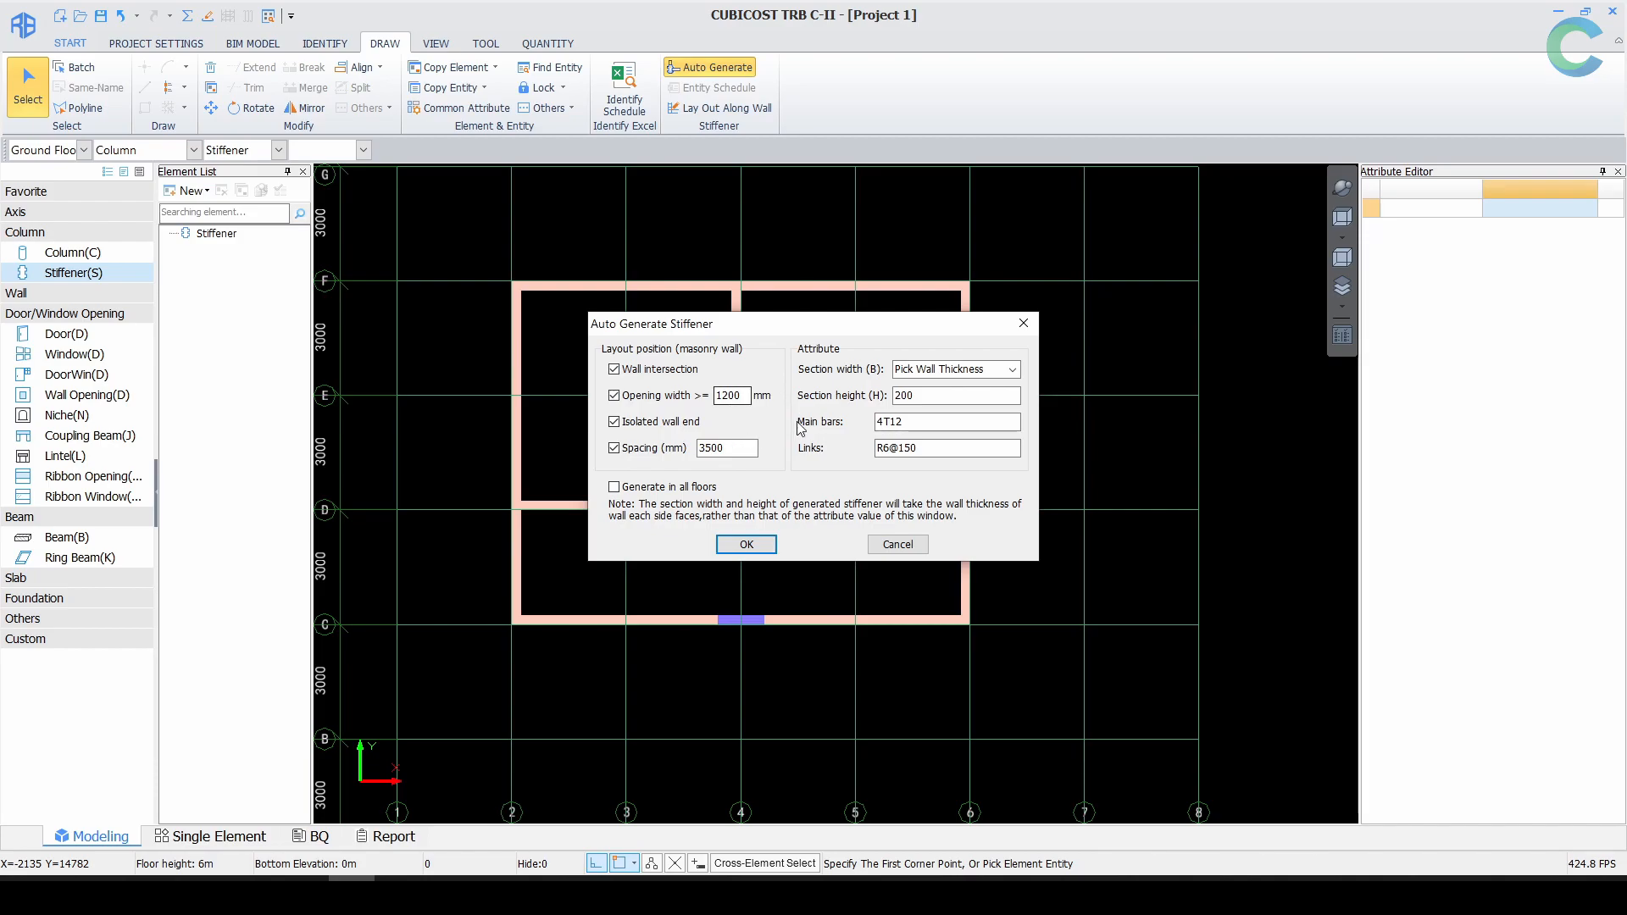
# Step: Auto-generate stiffeners on all masonry walls at intersections, openings from 1200 mm, isolated wall ends and 3500 mm spacing, with 4T12 main bars and R6@150 links
pyautogui.click(745, 544)
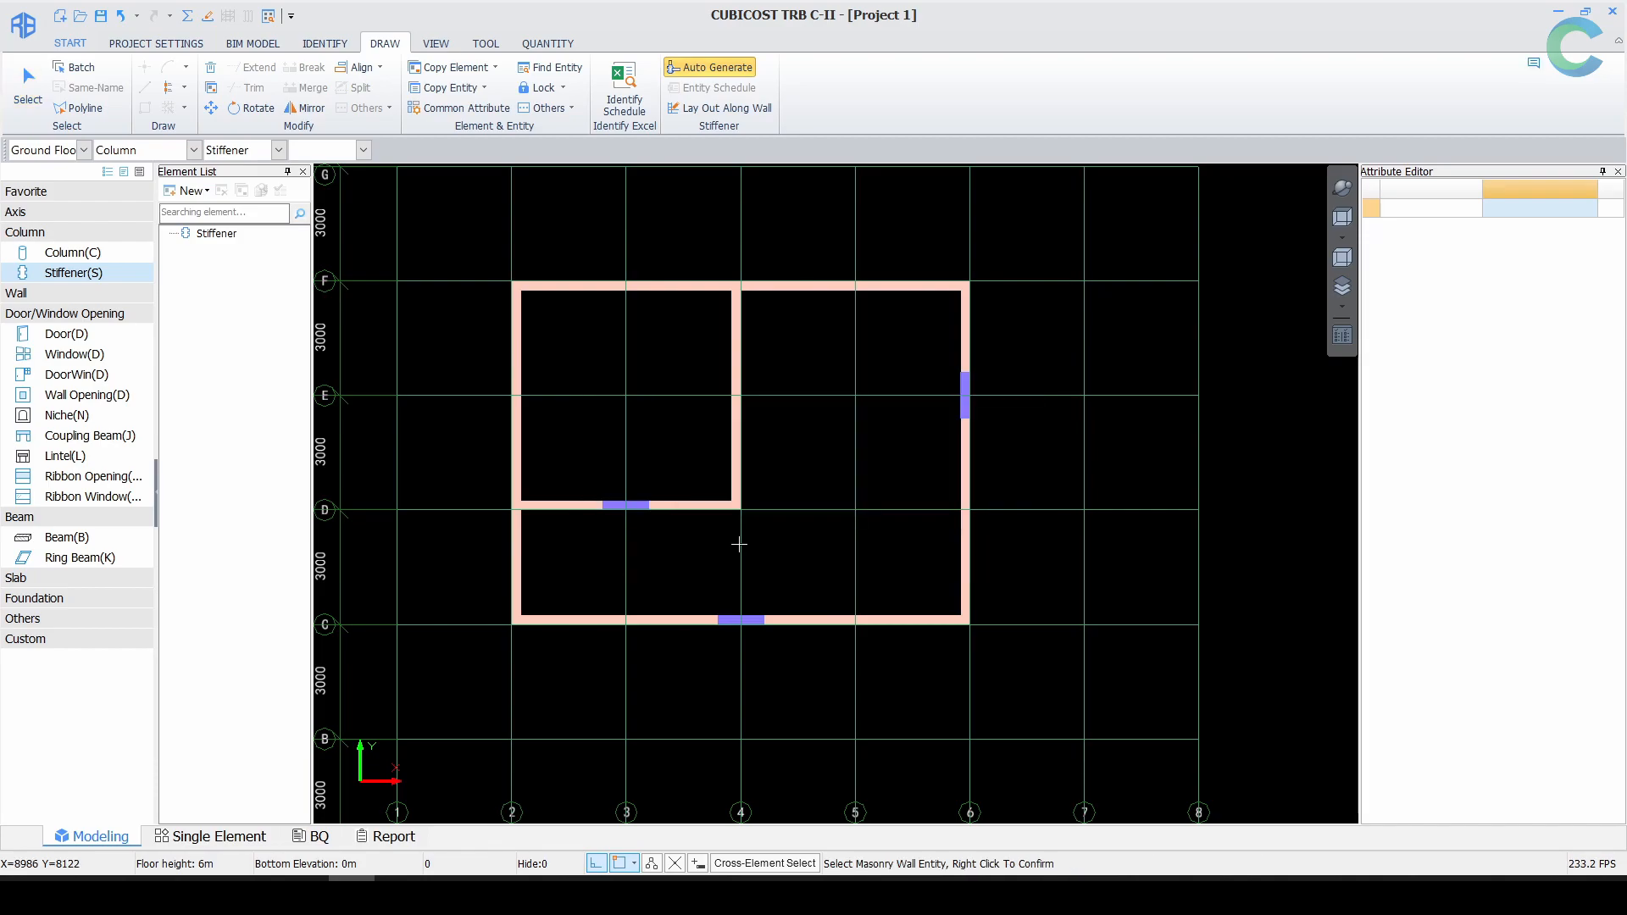
pyautogui.click(447, 240)
pyautogui.click(1077, 716)
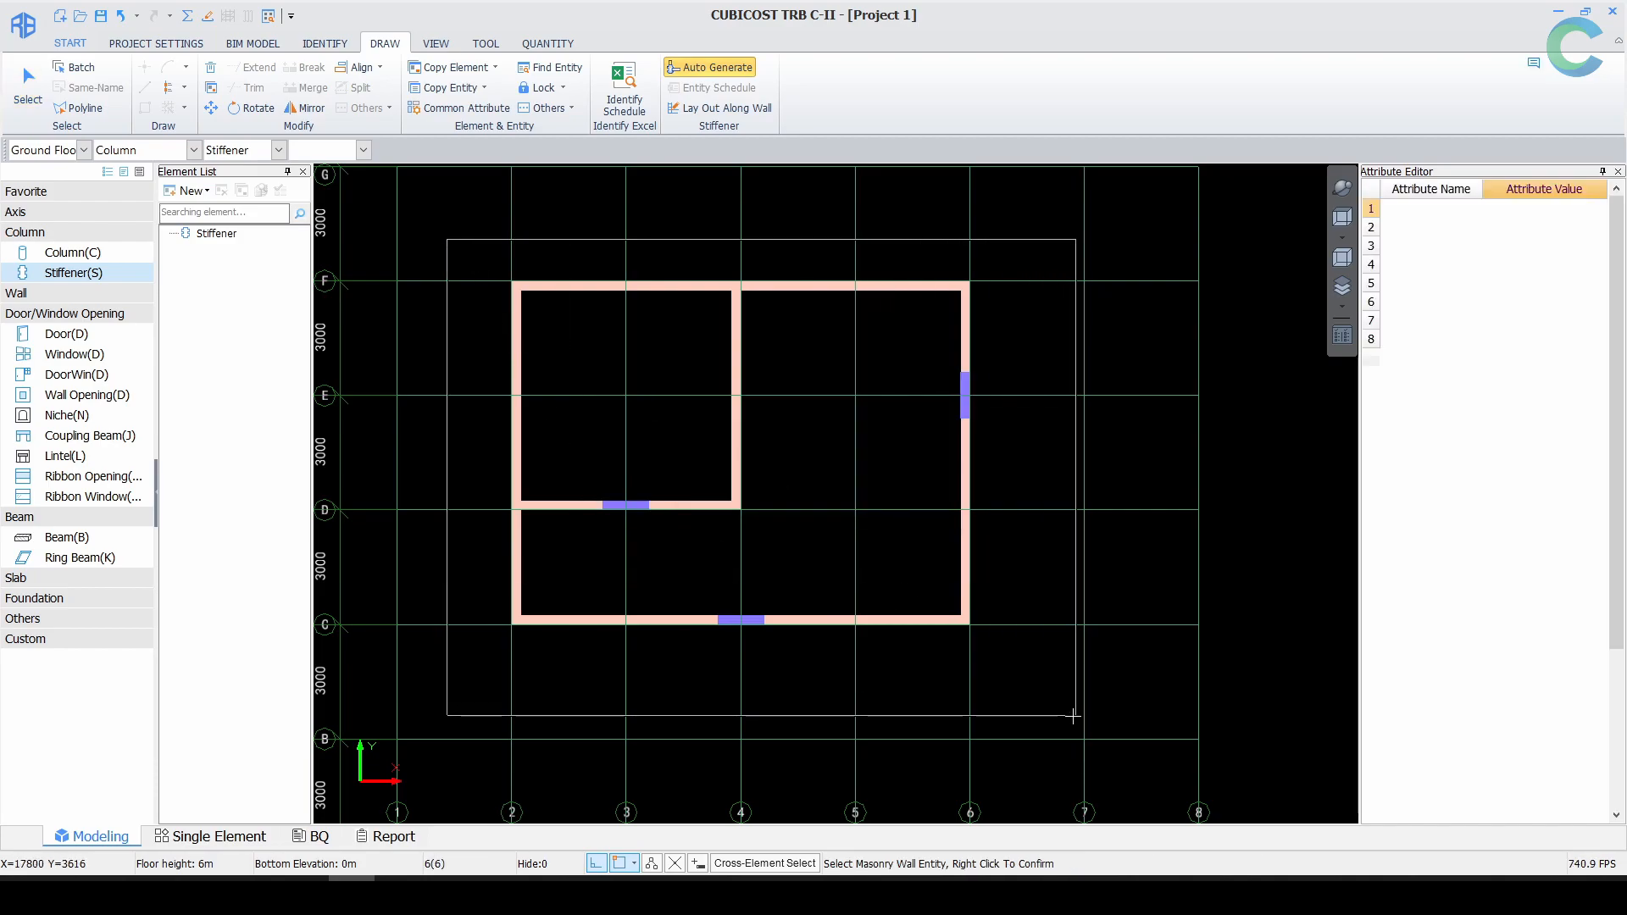
pyautogui.rightClick(962, 644)
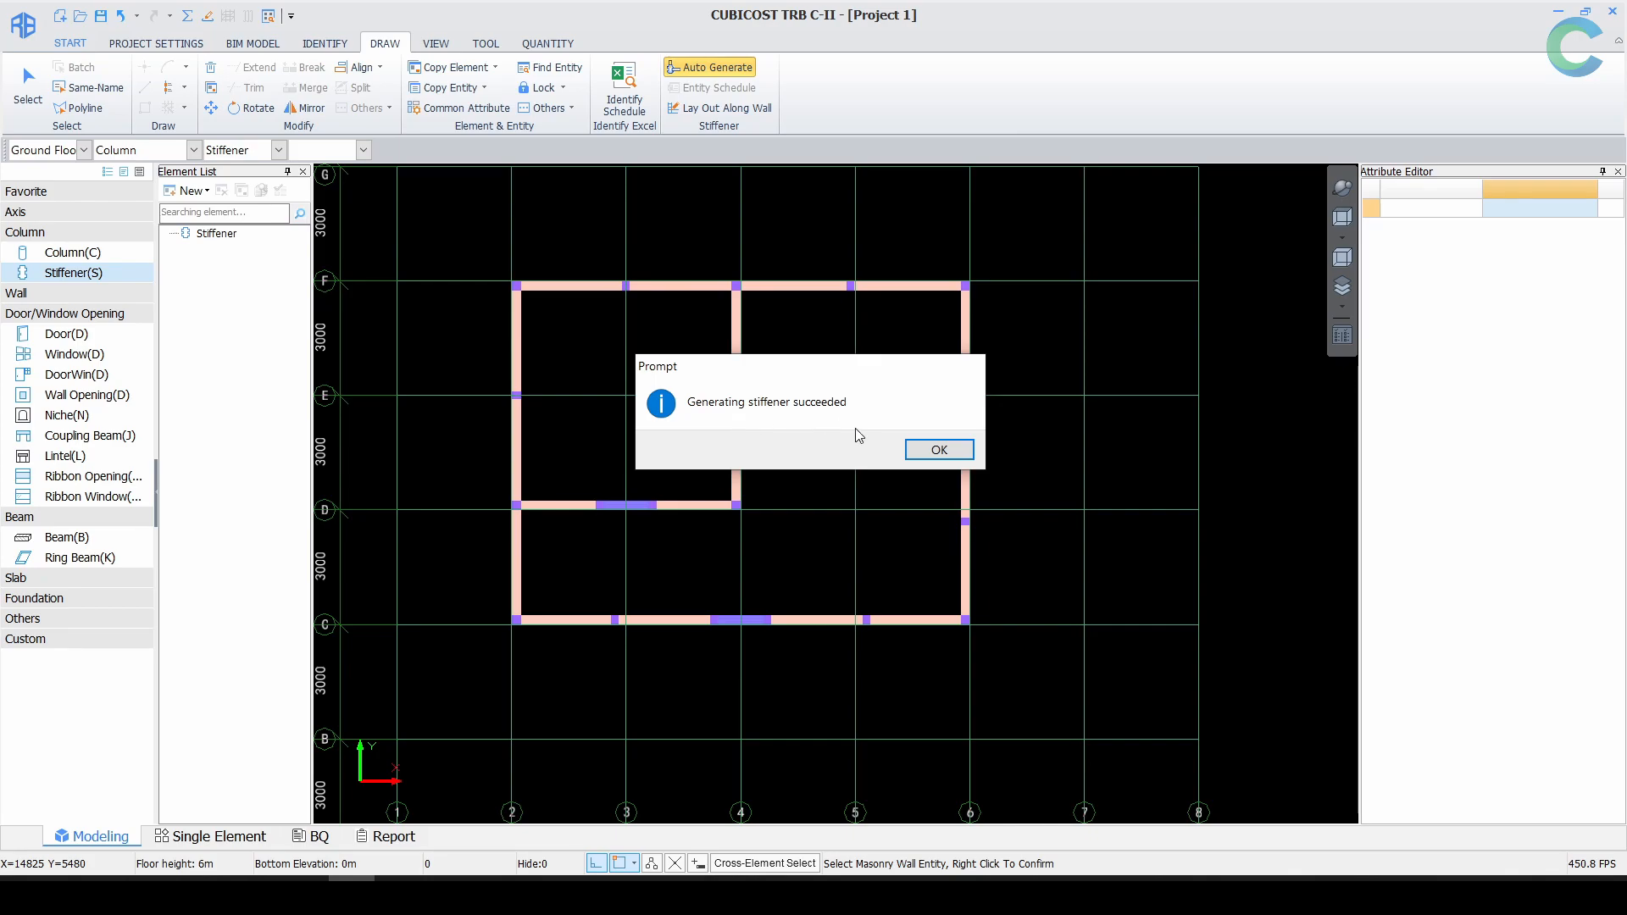
pyautogui.click(938, 449)
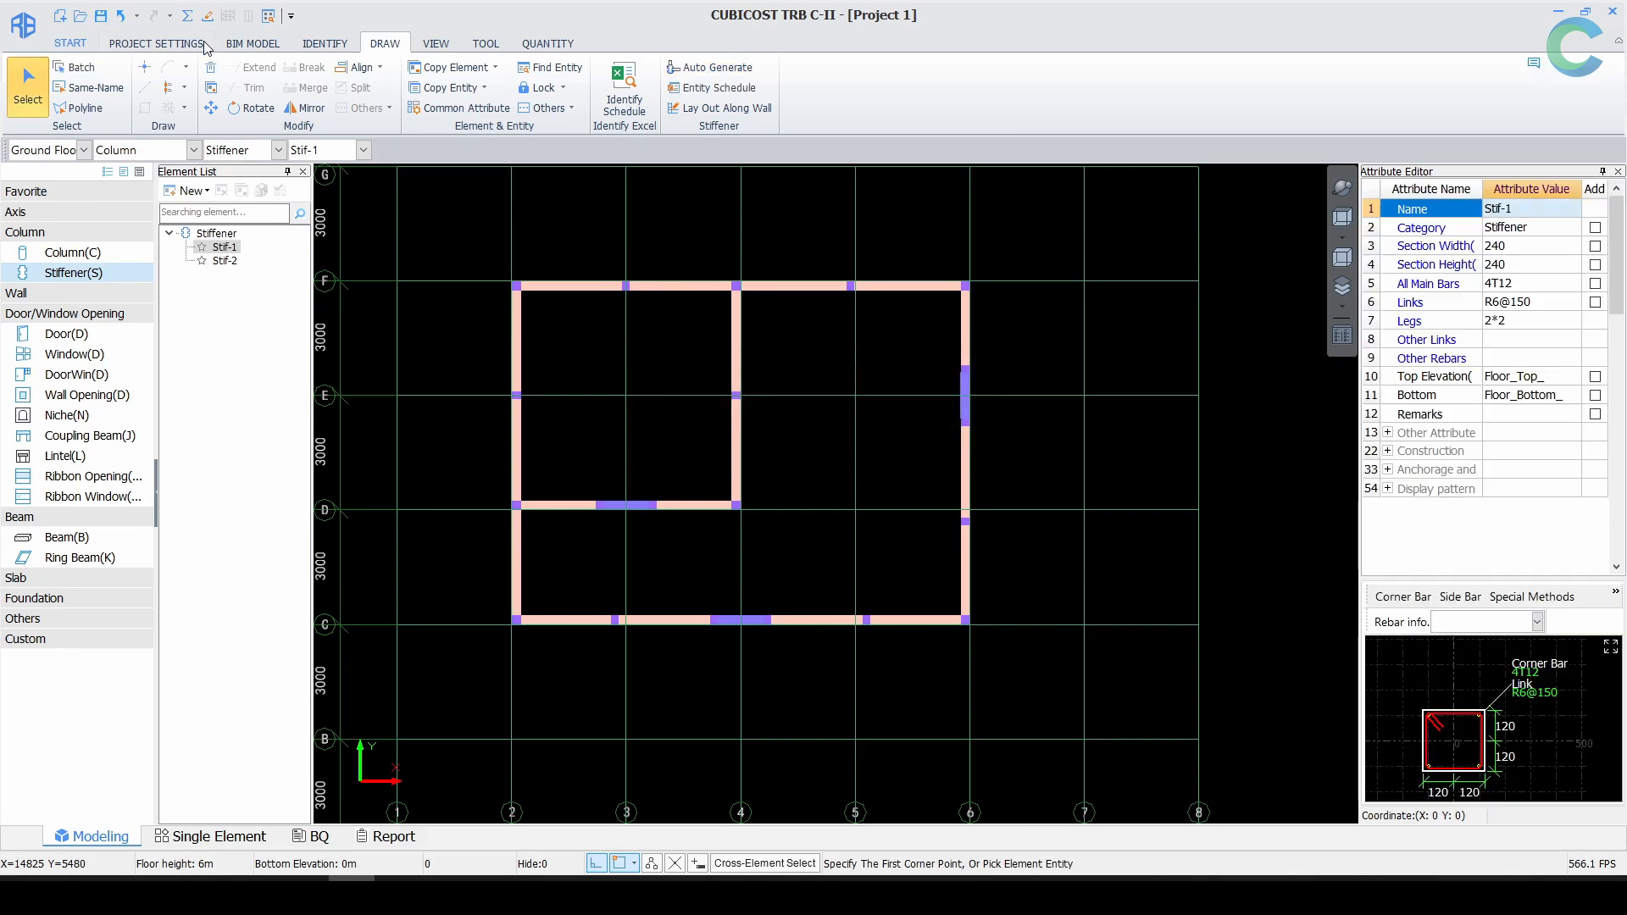
# Step: Calculate the rebar quantities for the modeled elements on the Ground Floor
pyautogui.click(187, 15)
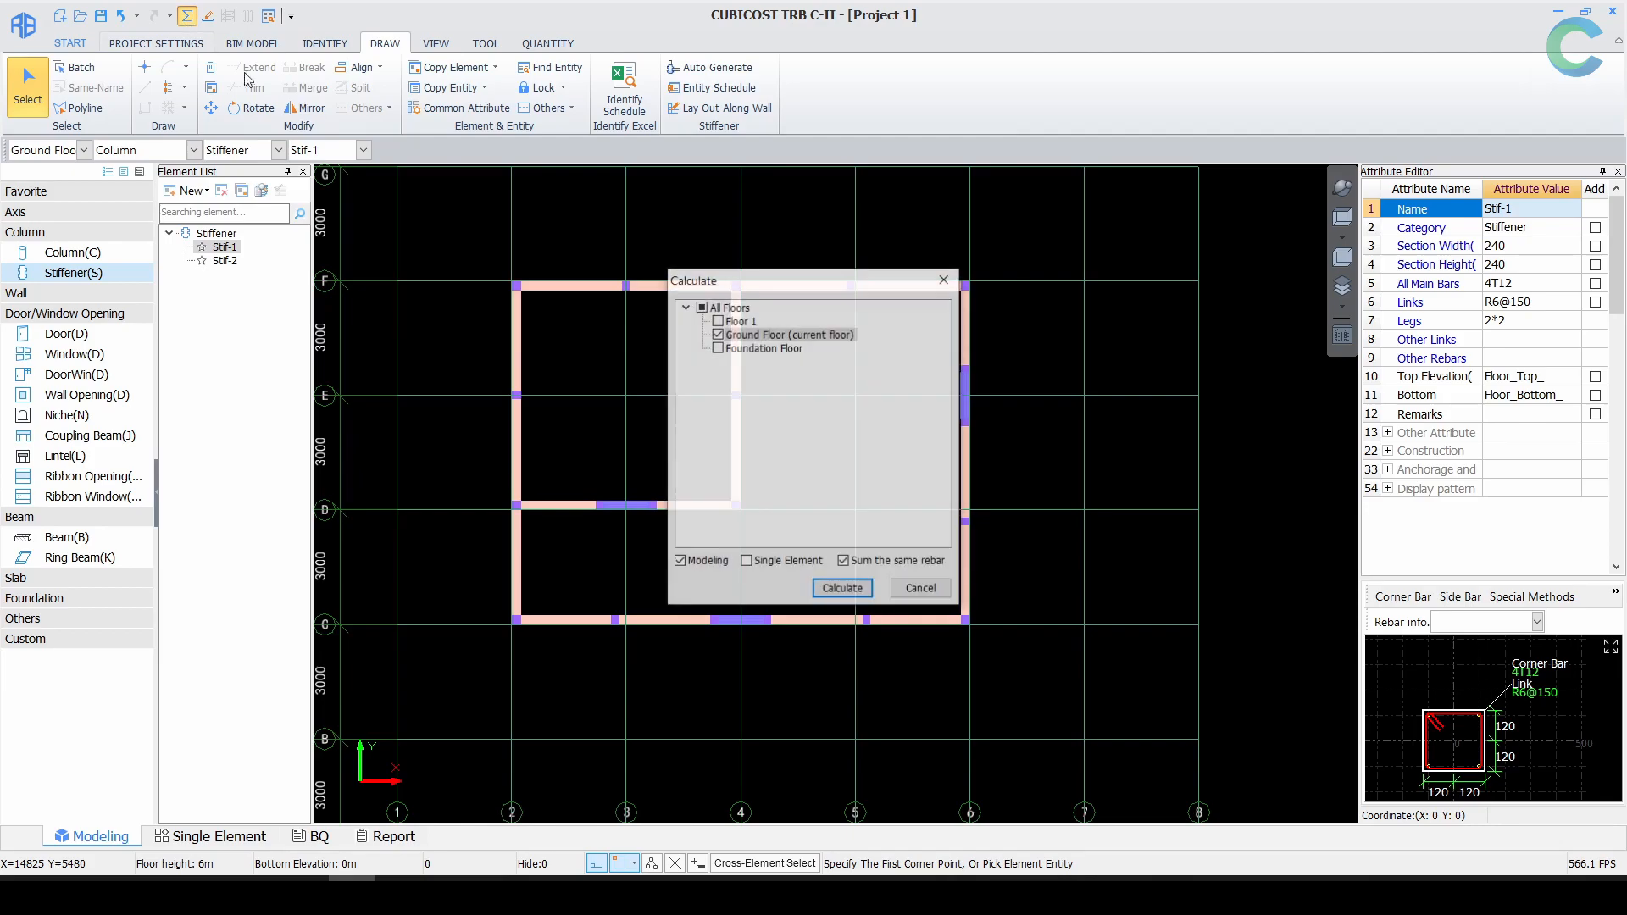
pyautogui.click(842, 588)
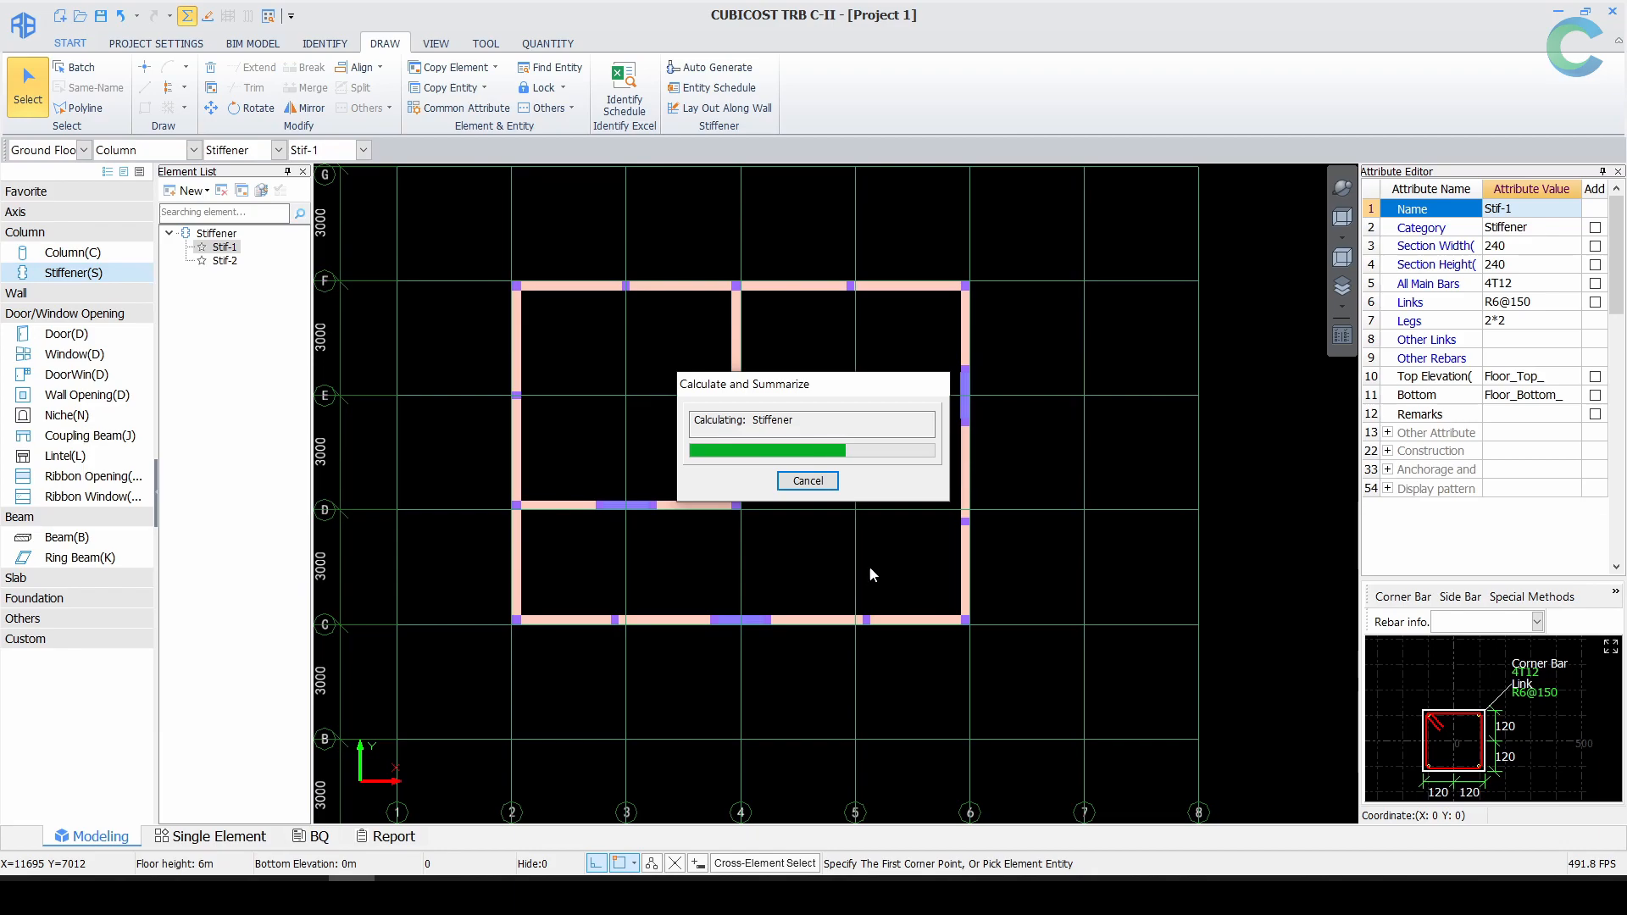
pyautogui.click(807, 481)
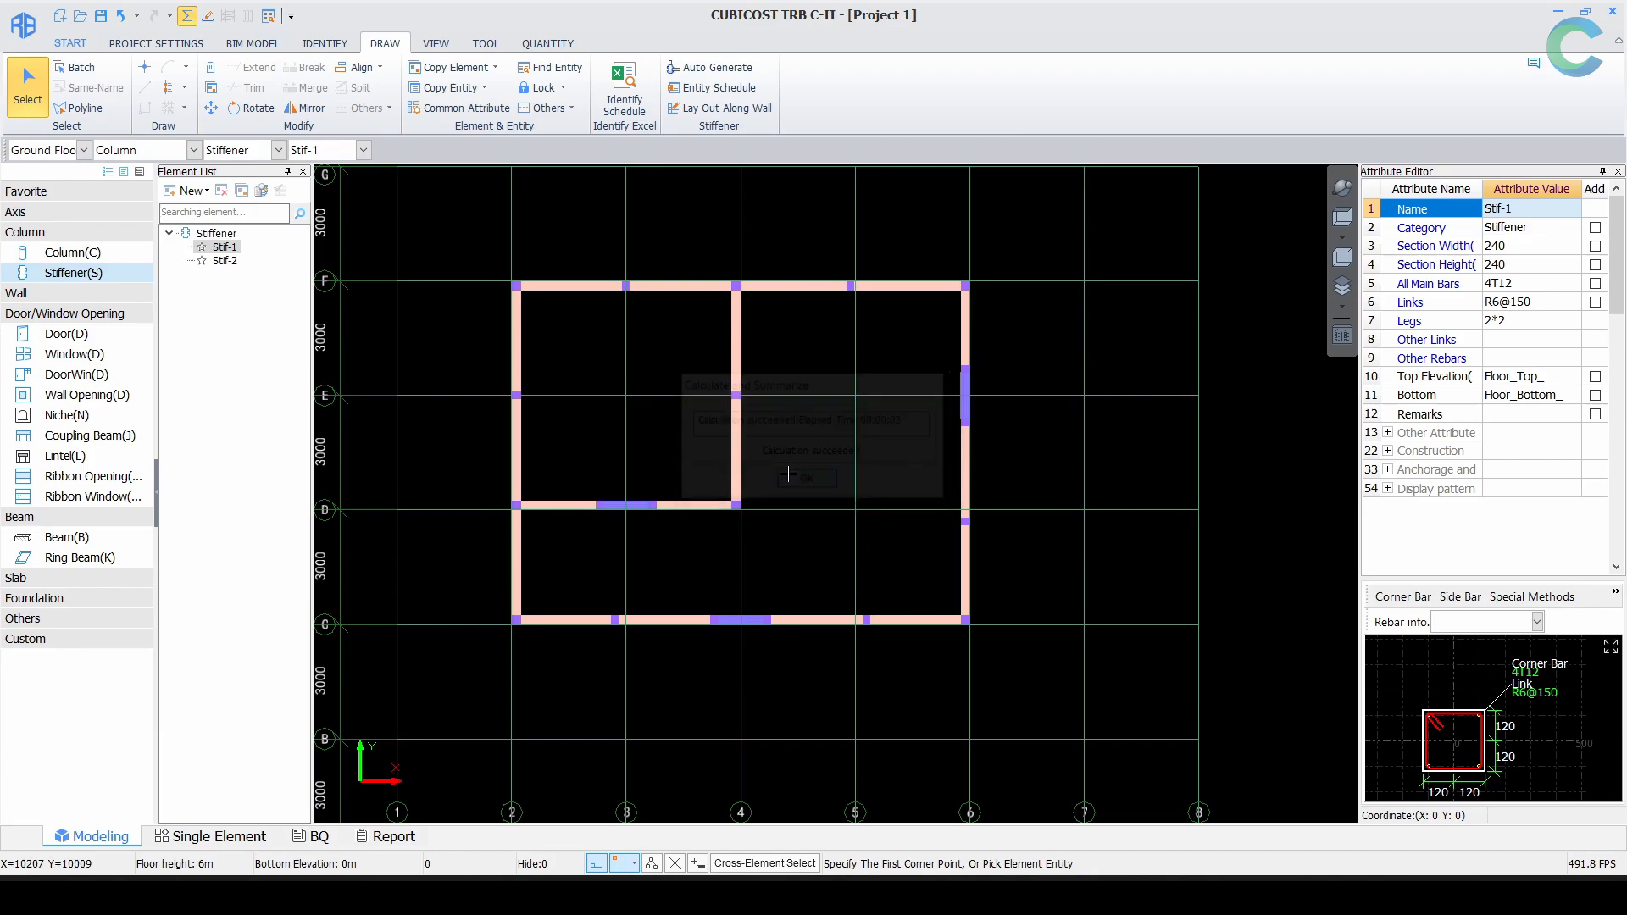
# Step: Examine the rebar calculation of the corner stiffener at grid intersection 2/F and close the rebar table
pyautogui.click(519, 289)
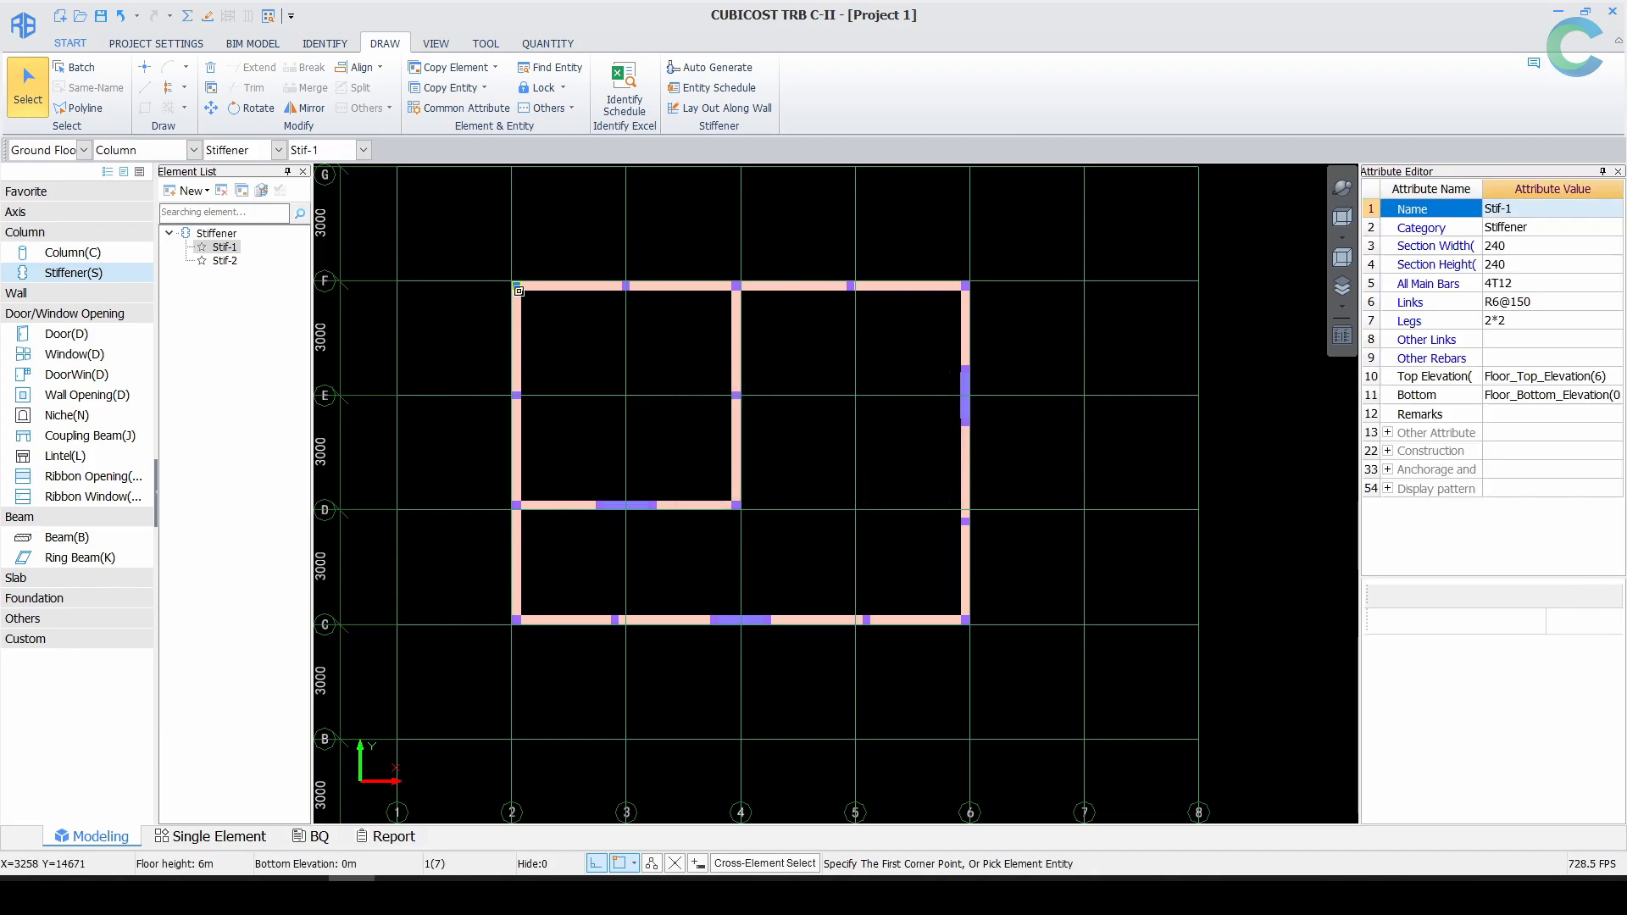
pyautogui.click(207, 16)
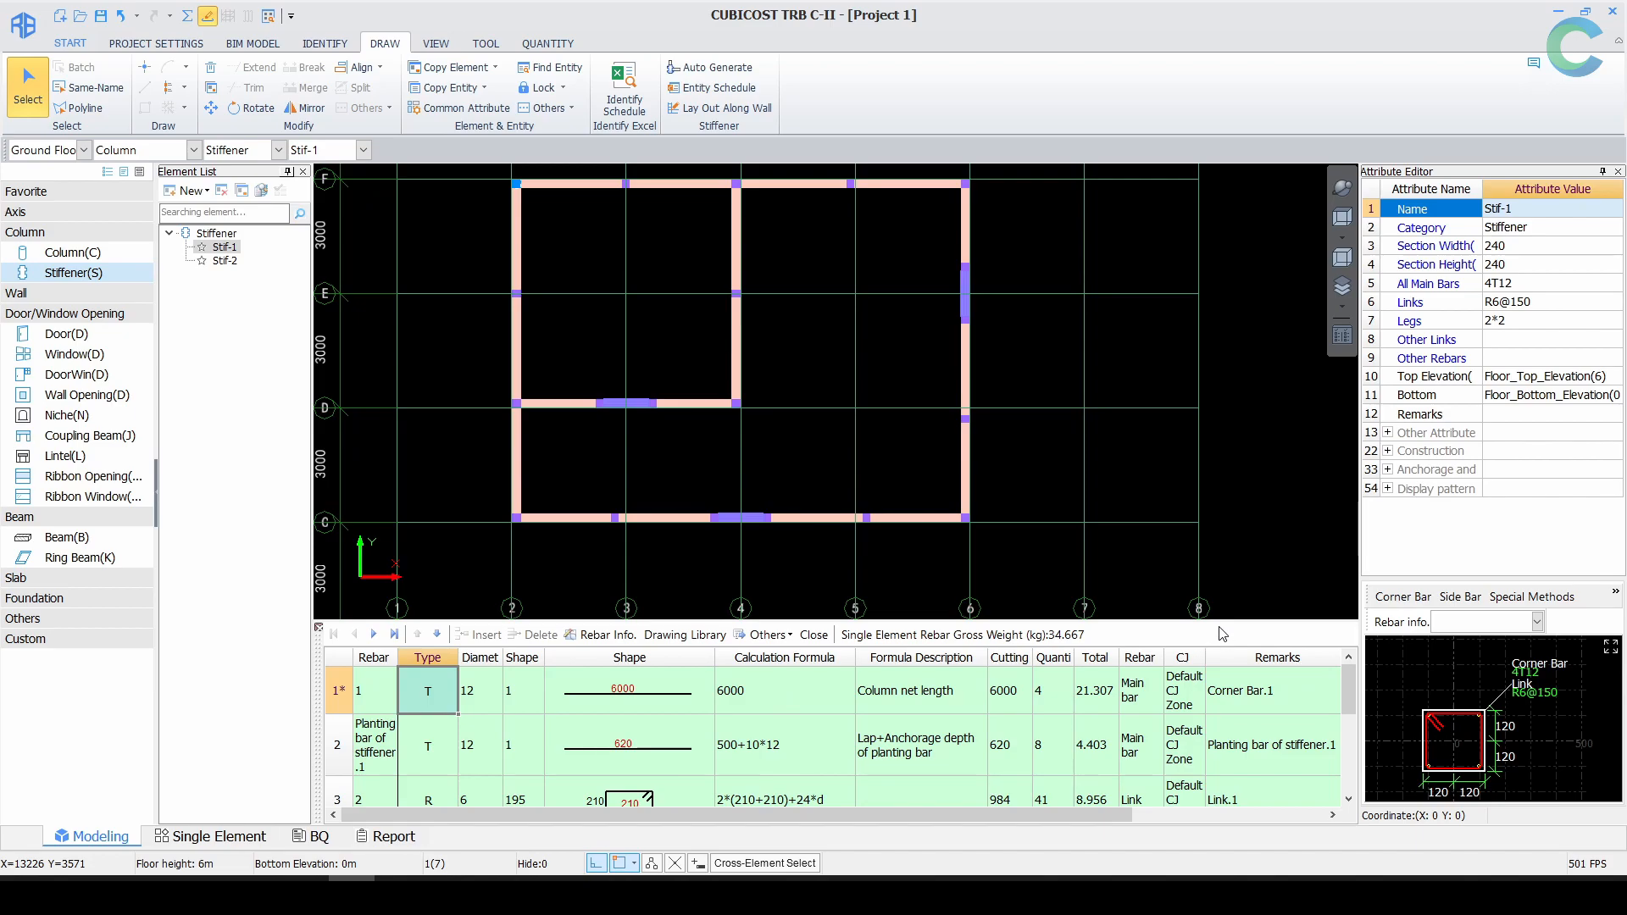
pyautogui.click(320, 628)
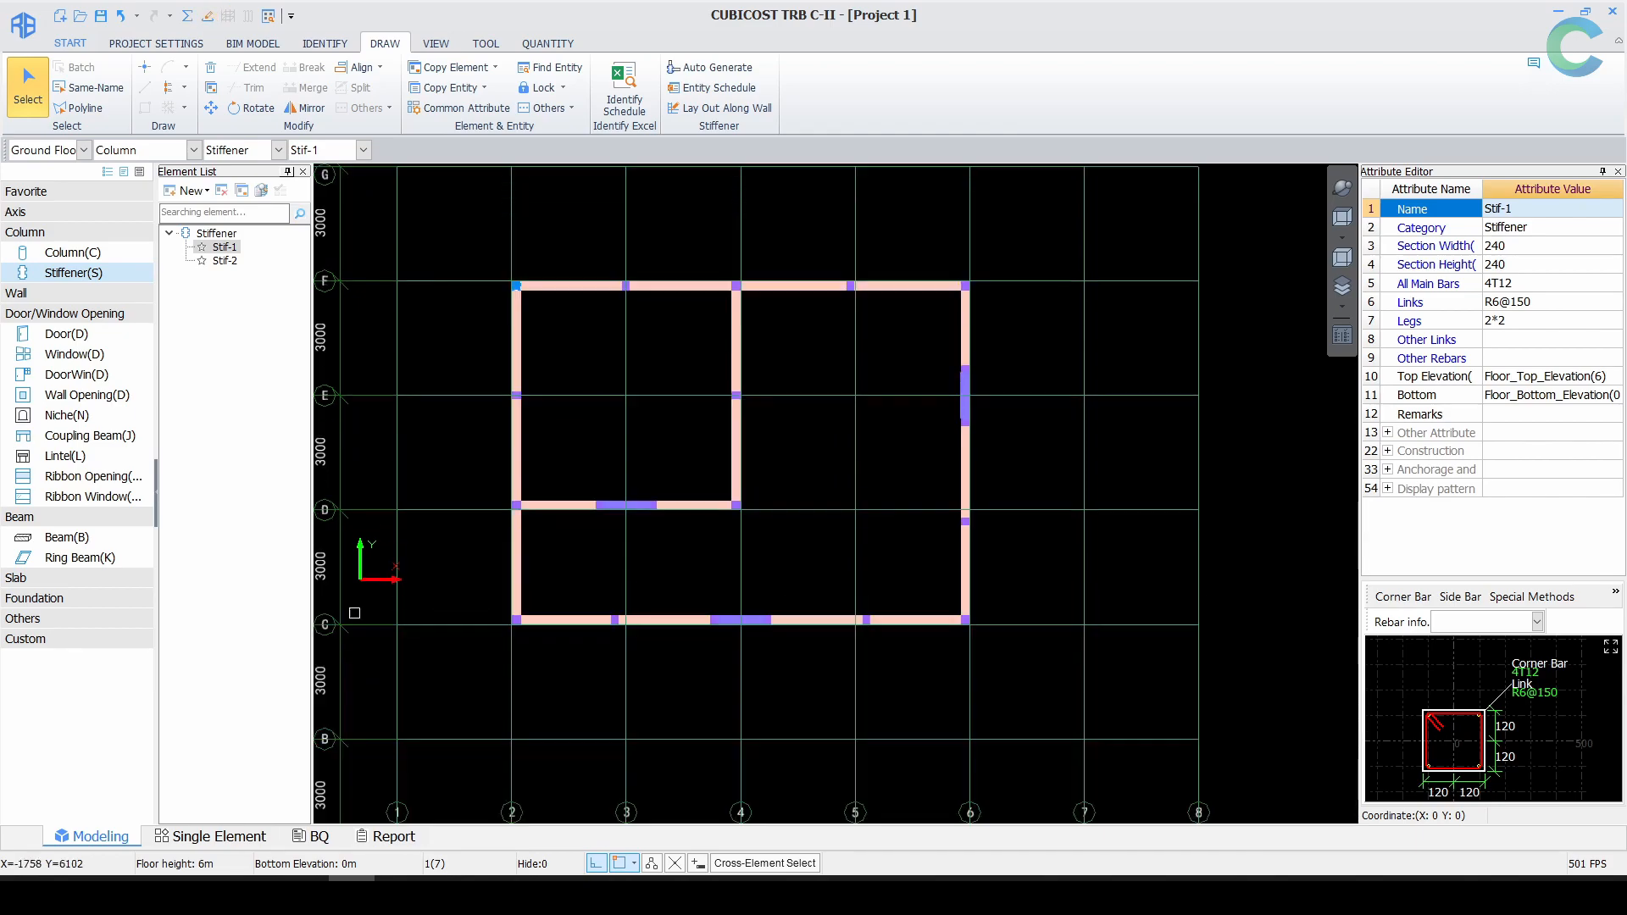
pyautogui.click(739, 70)
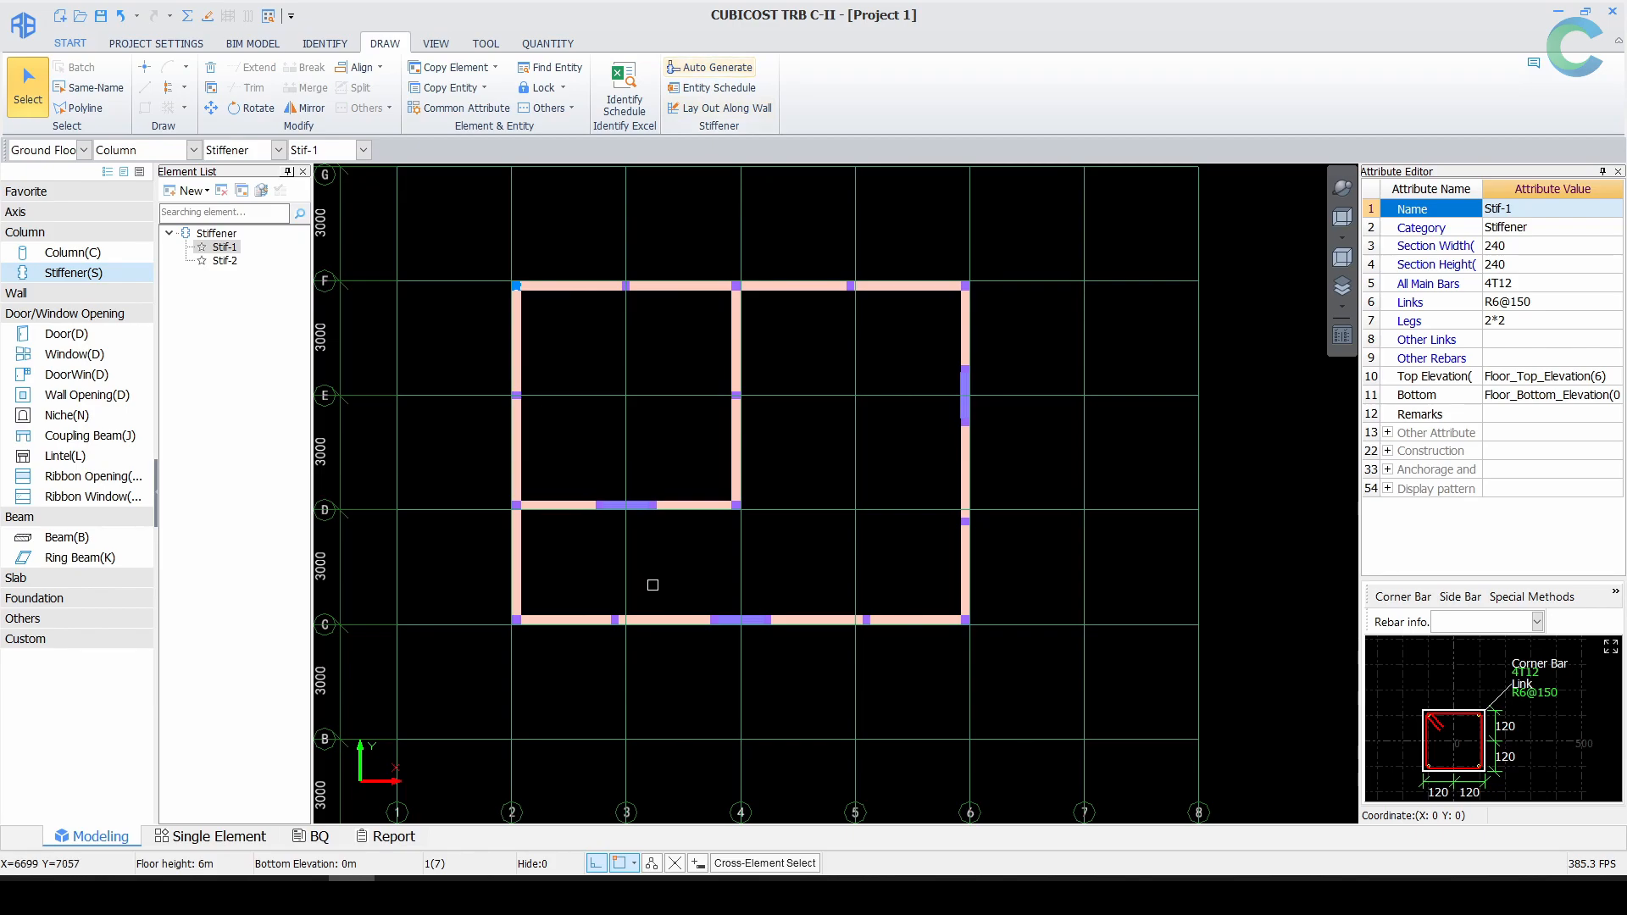
pyautogui.moveTo(643, 414); pyautogui.dragTo(643, 412, button='middle')
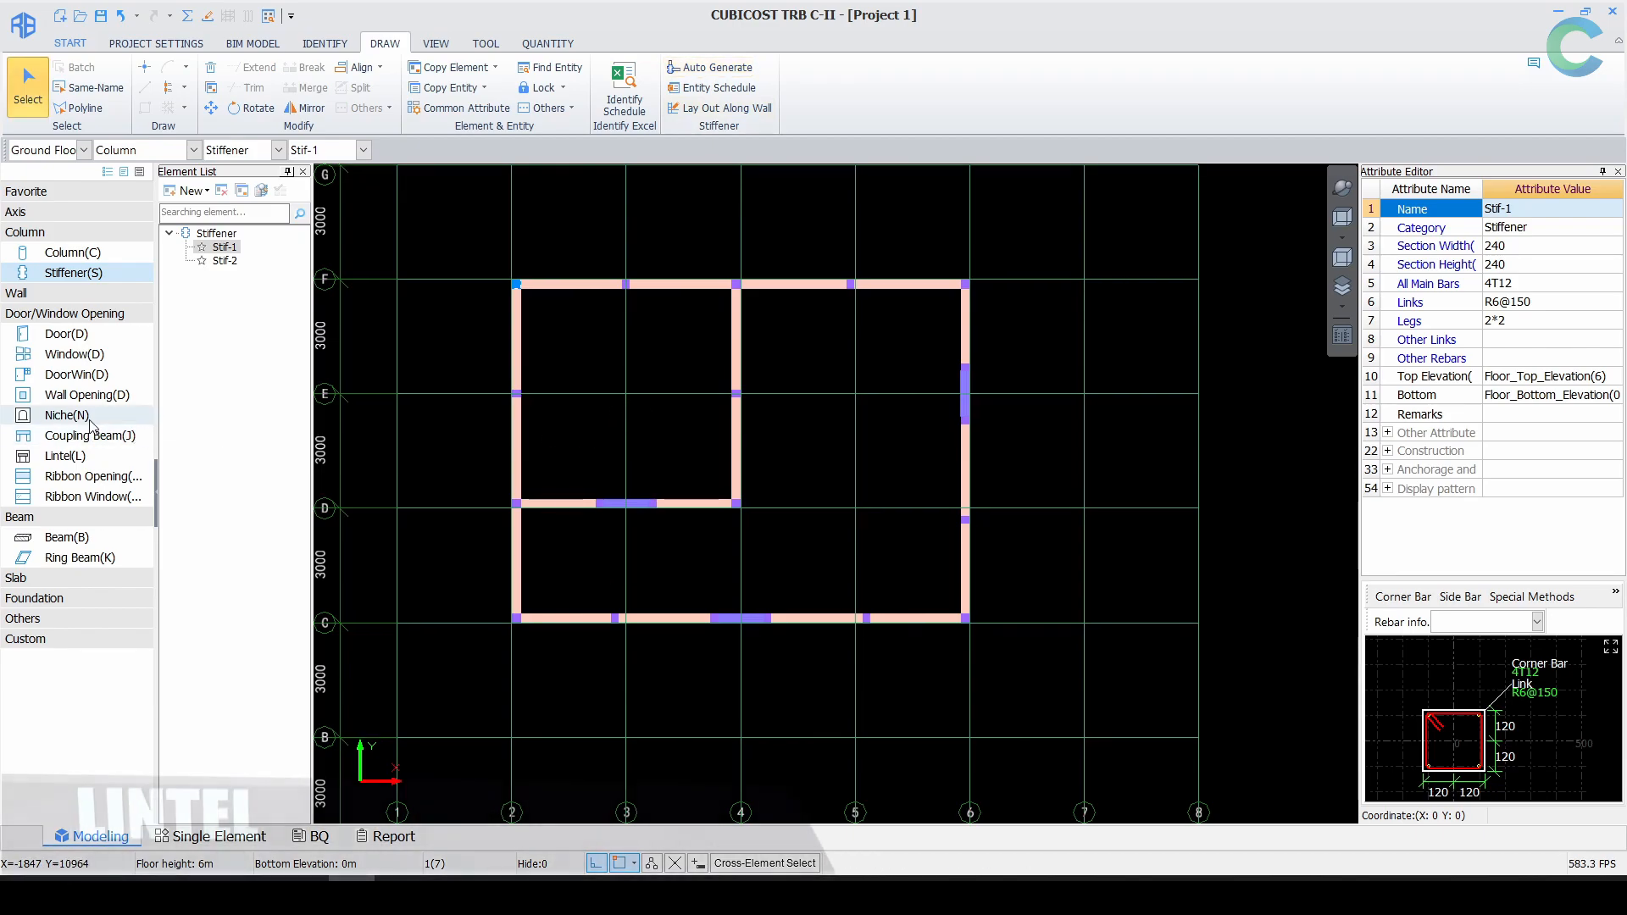
# Step: Switch to the Lintel element type and create a new lintel element
pyautogui.click(85, 456)
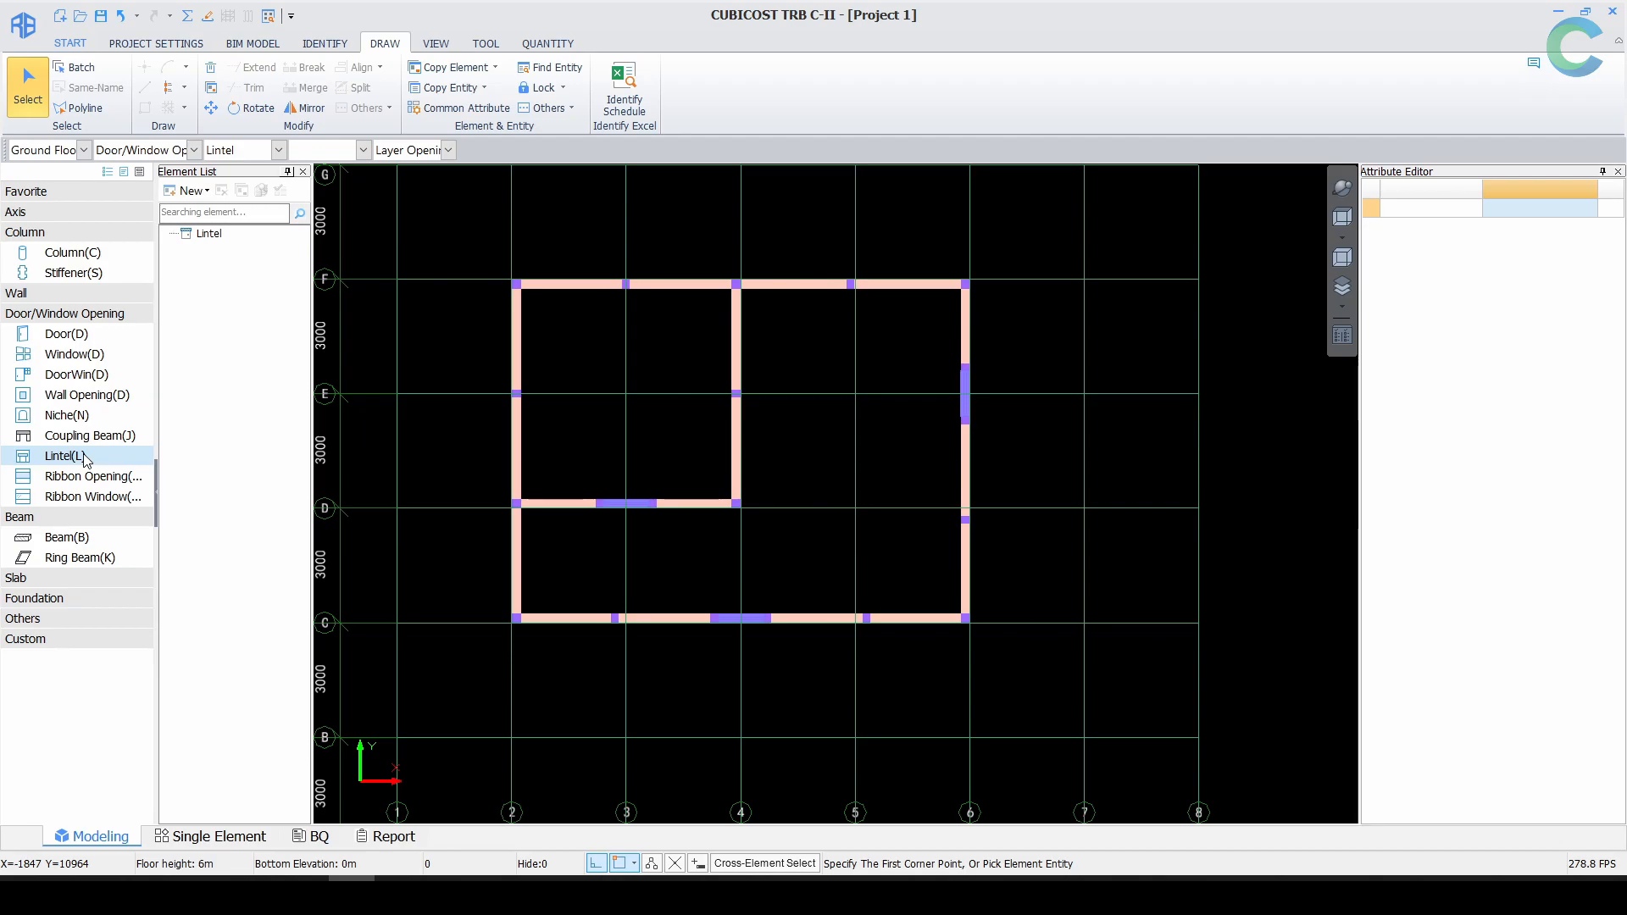
pyautogui.moveTo(682, 457); pyautogui.dragTo(669, 492, button='middle')
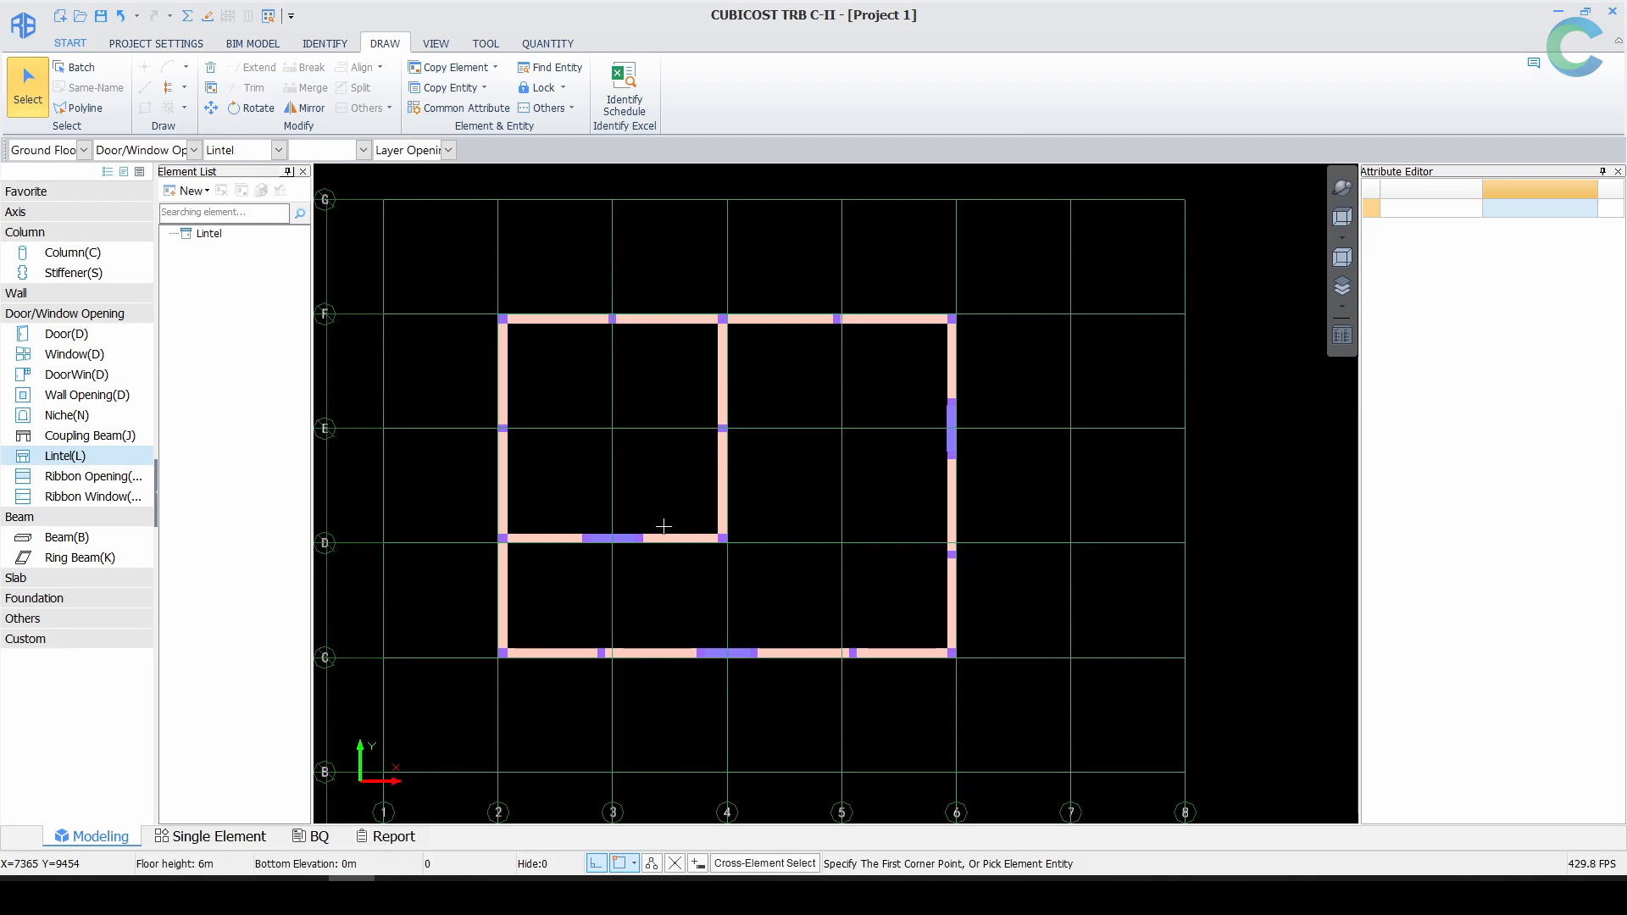
pyautogui.click(195, 195)
pyautogui.click(195, 194)
pyautogui.click(201, 194)
pyautogui.click(211, 215)
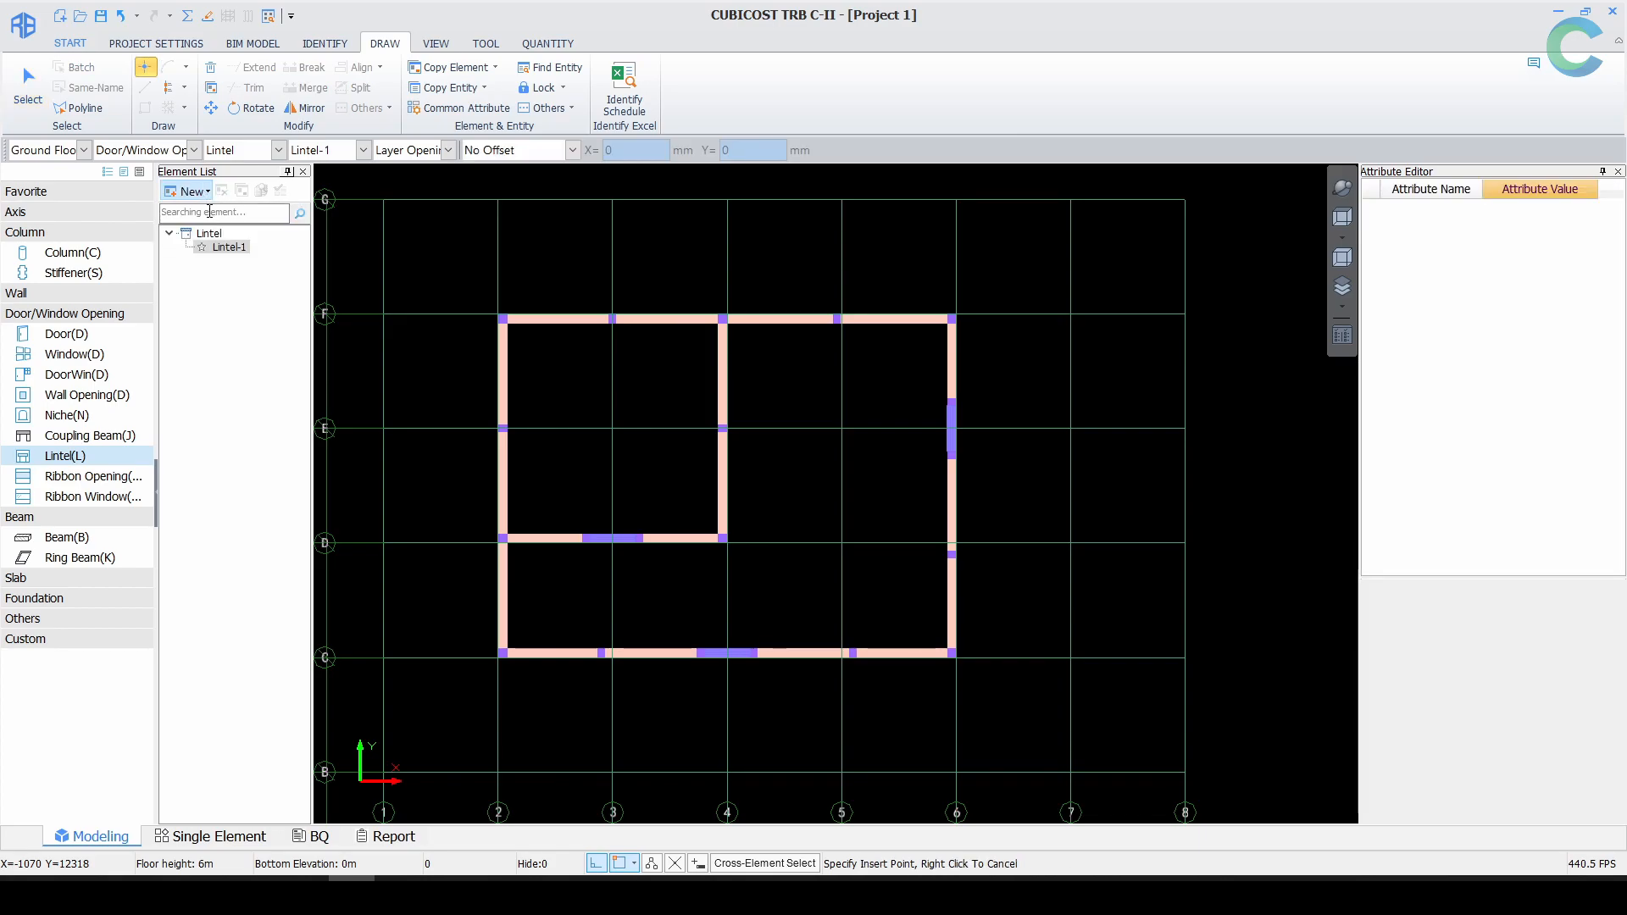
pyautogui.press('ctrl')
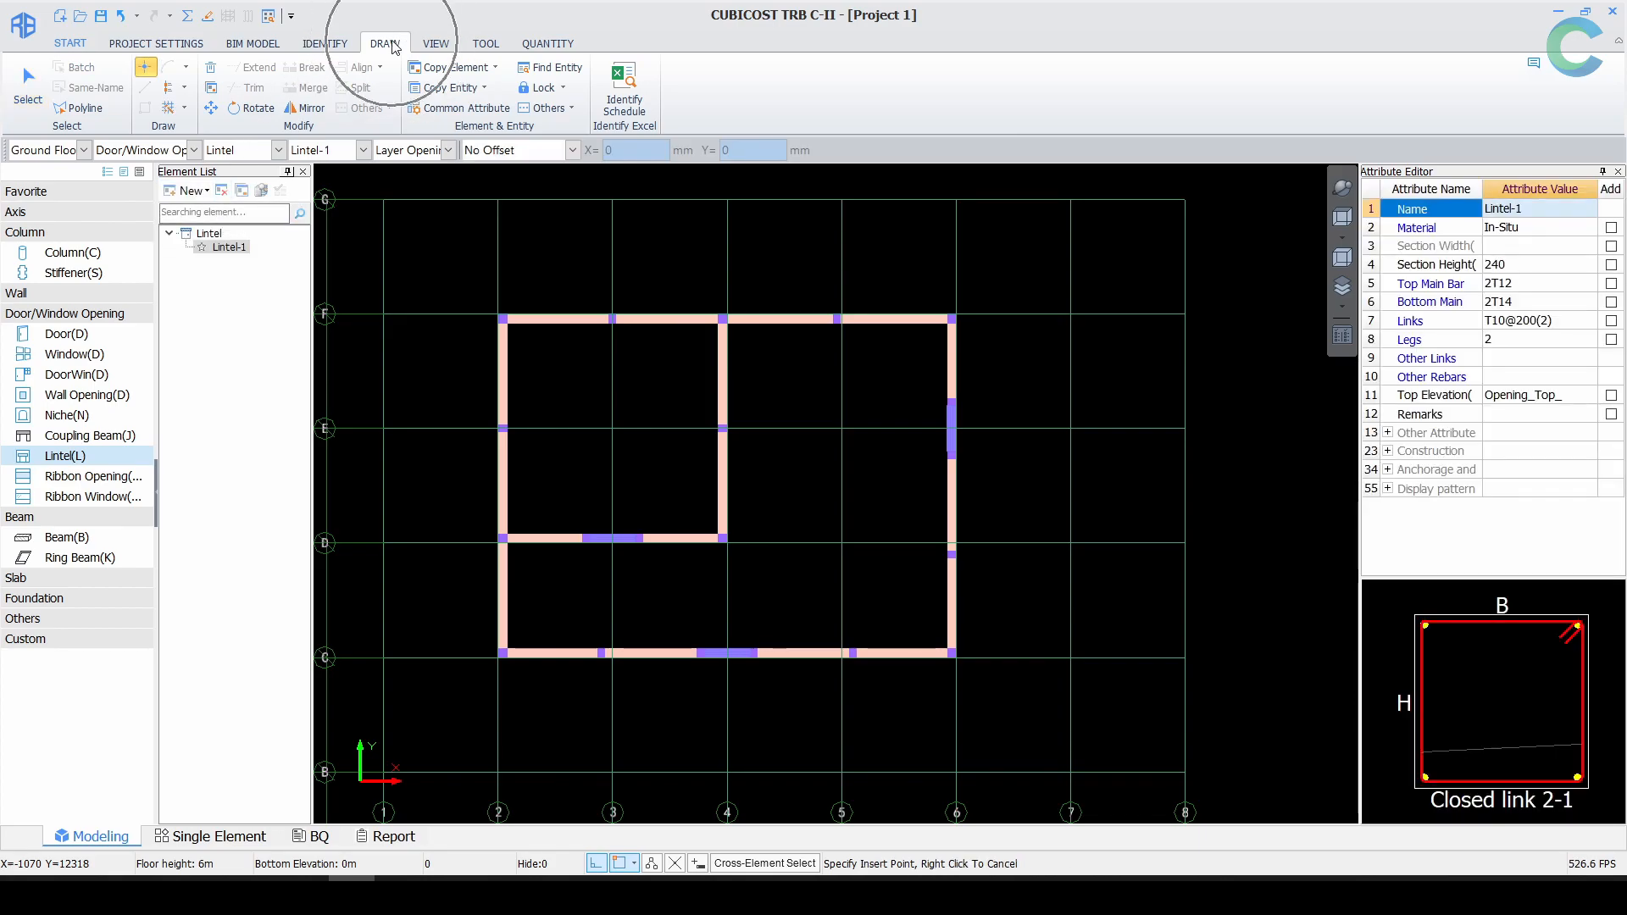
pyautogui.press('ctrl')
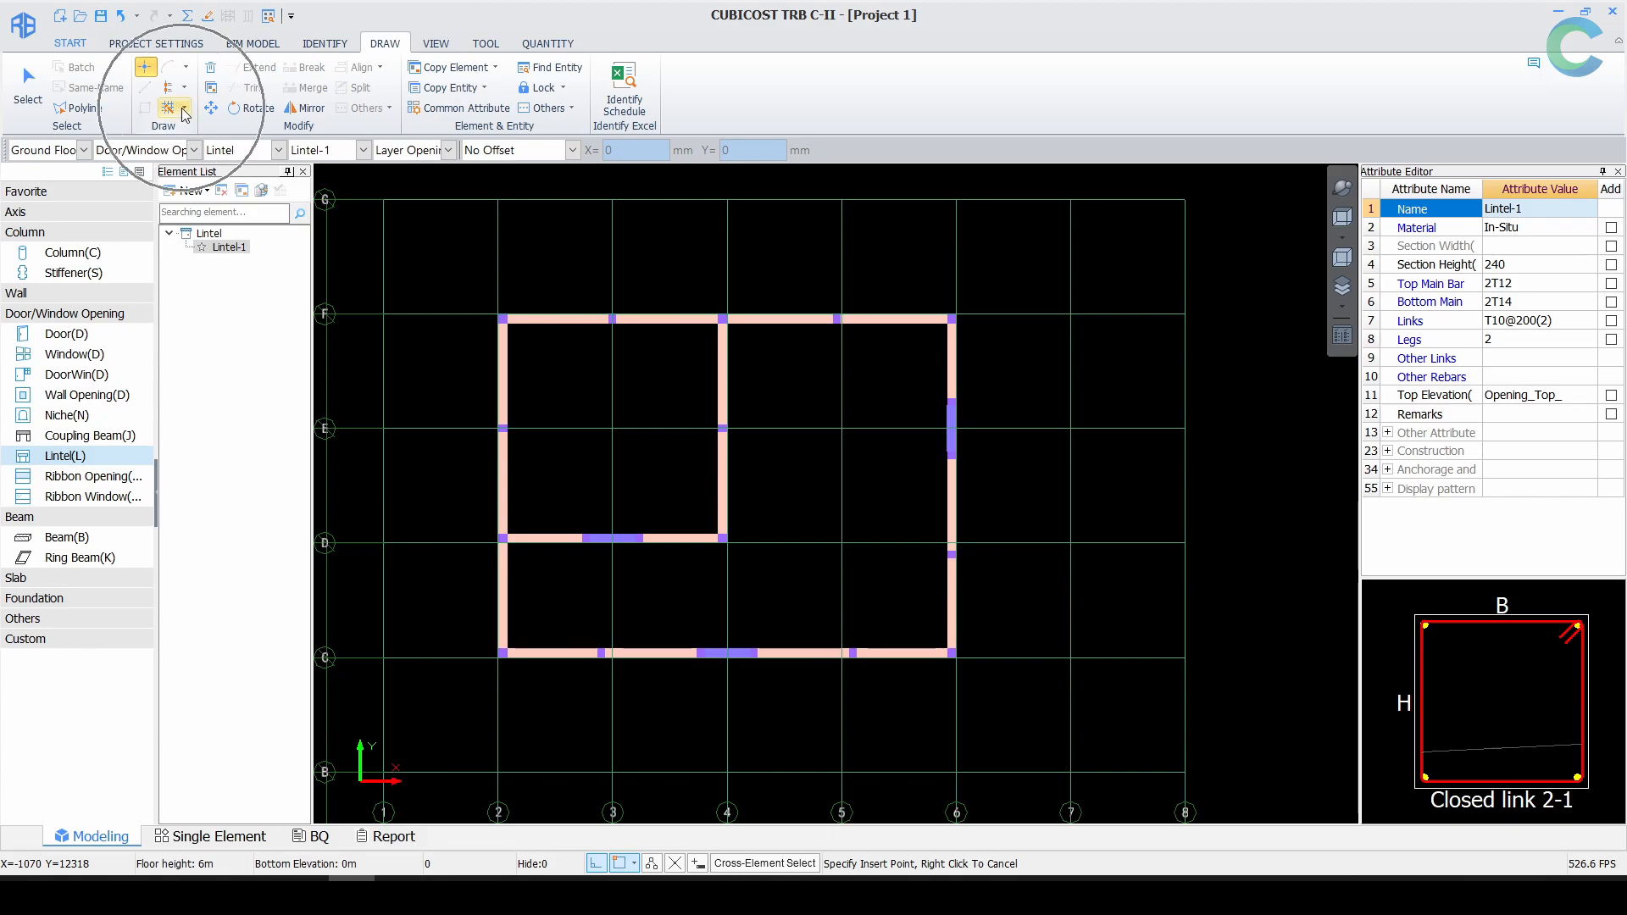
pyautogui.click(185, 111)
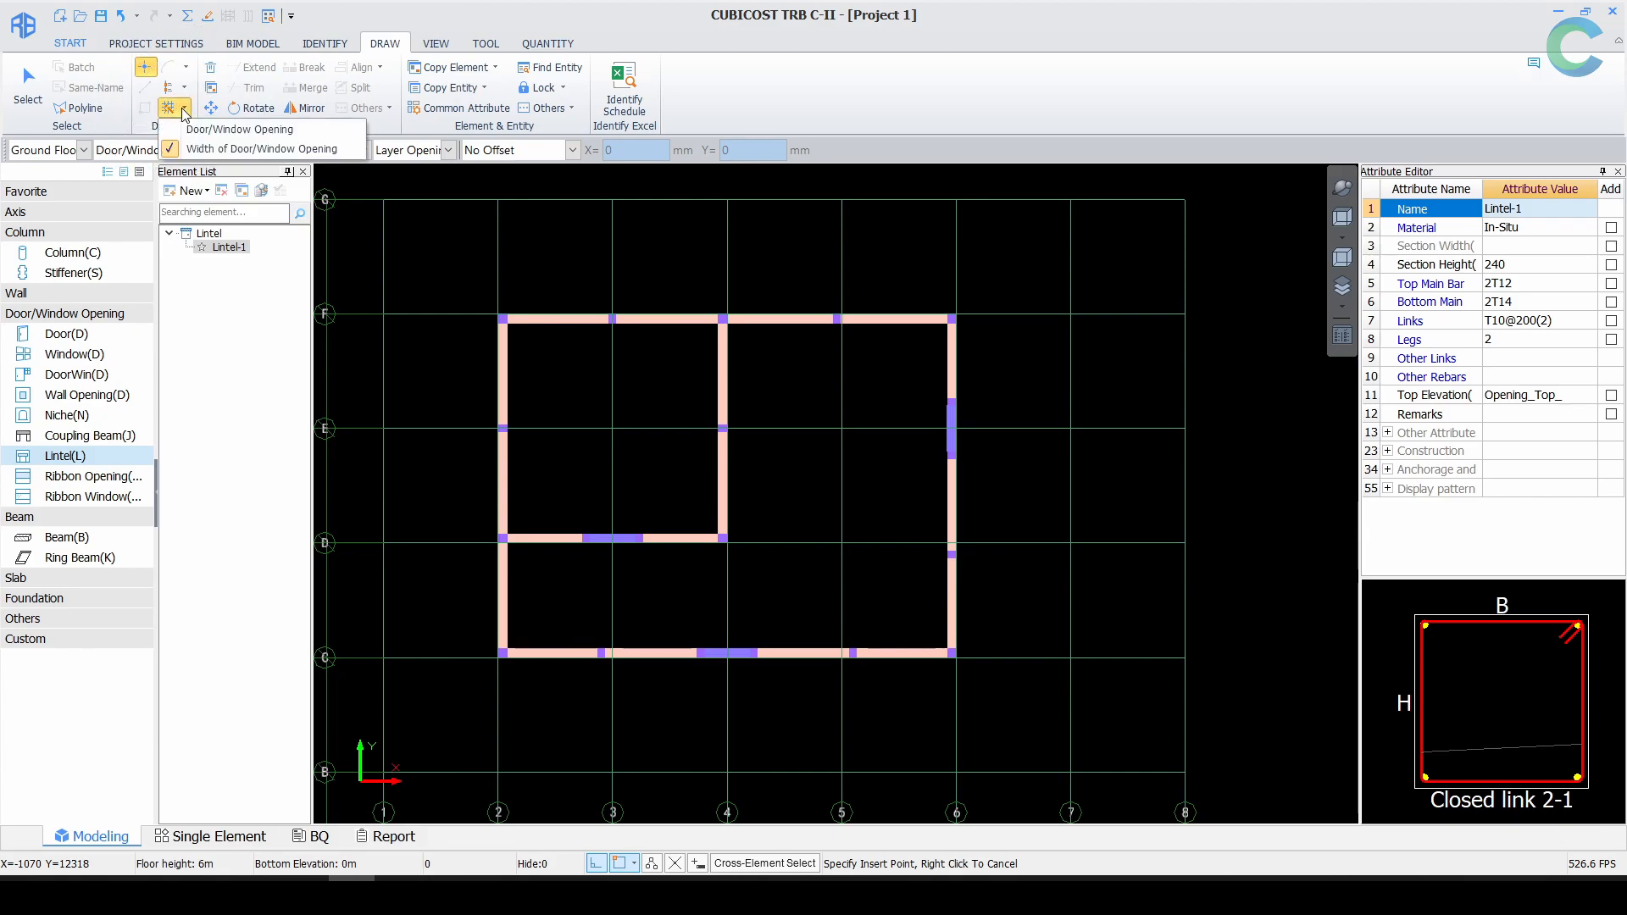
pyautogui.click(283, 153)
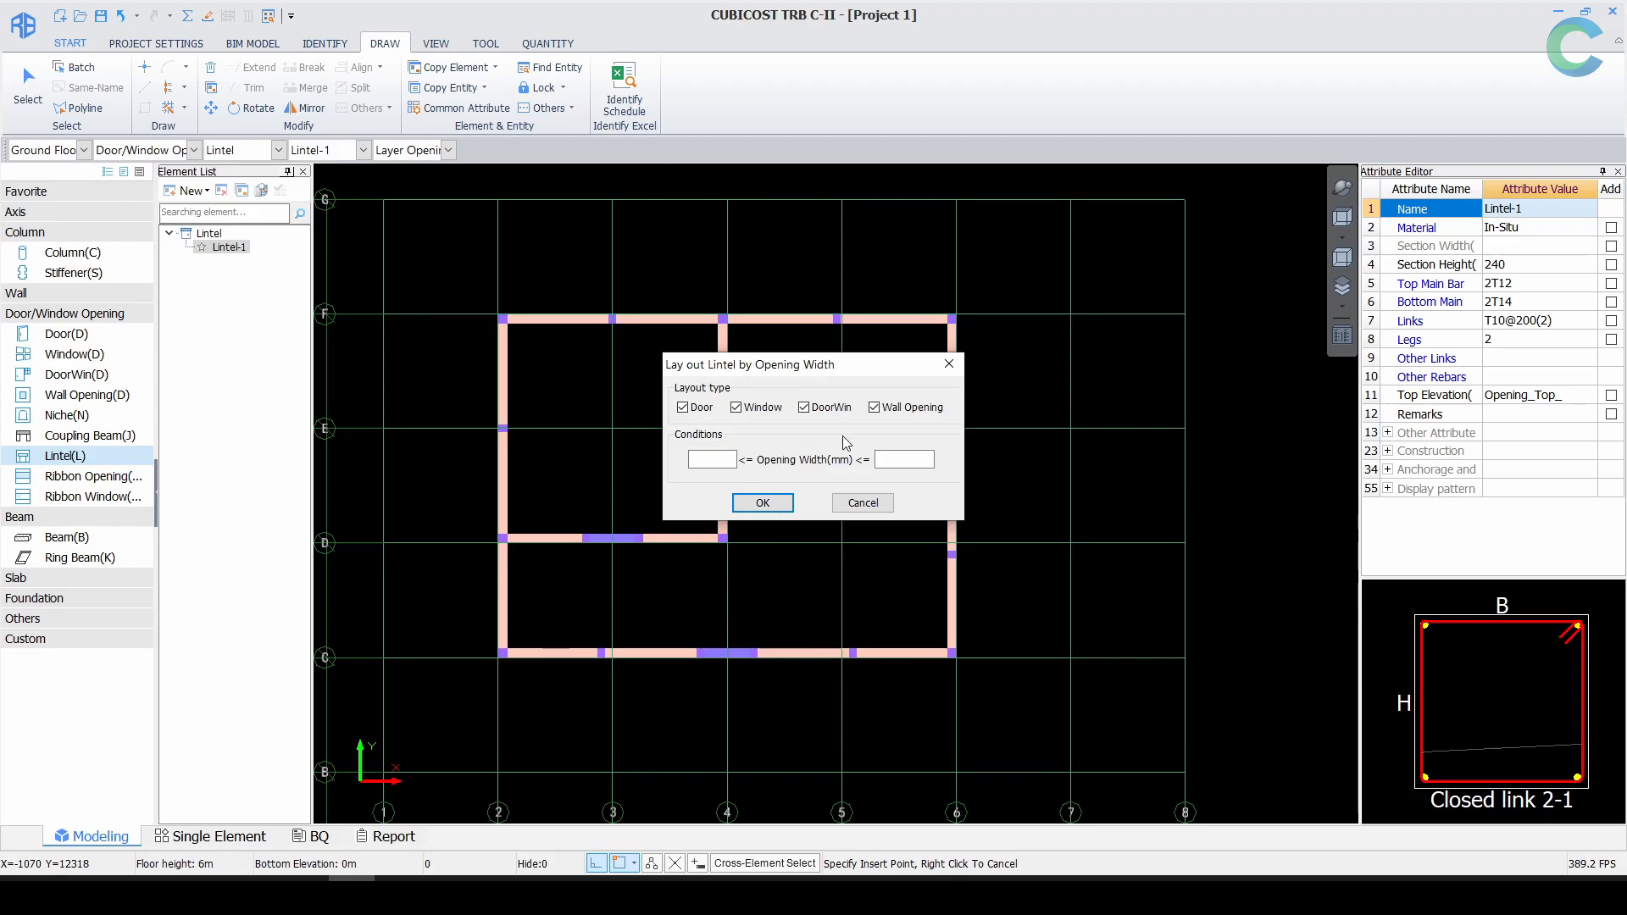
pyautogui.click(949, 364)
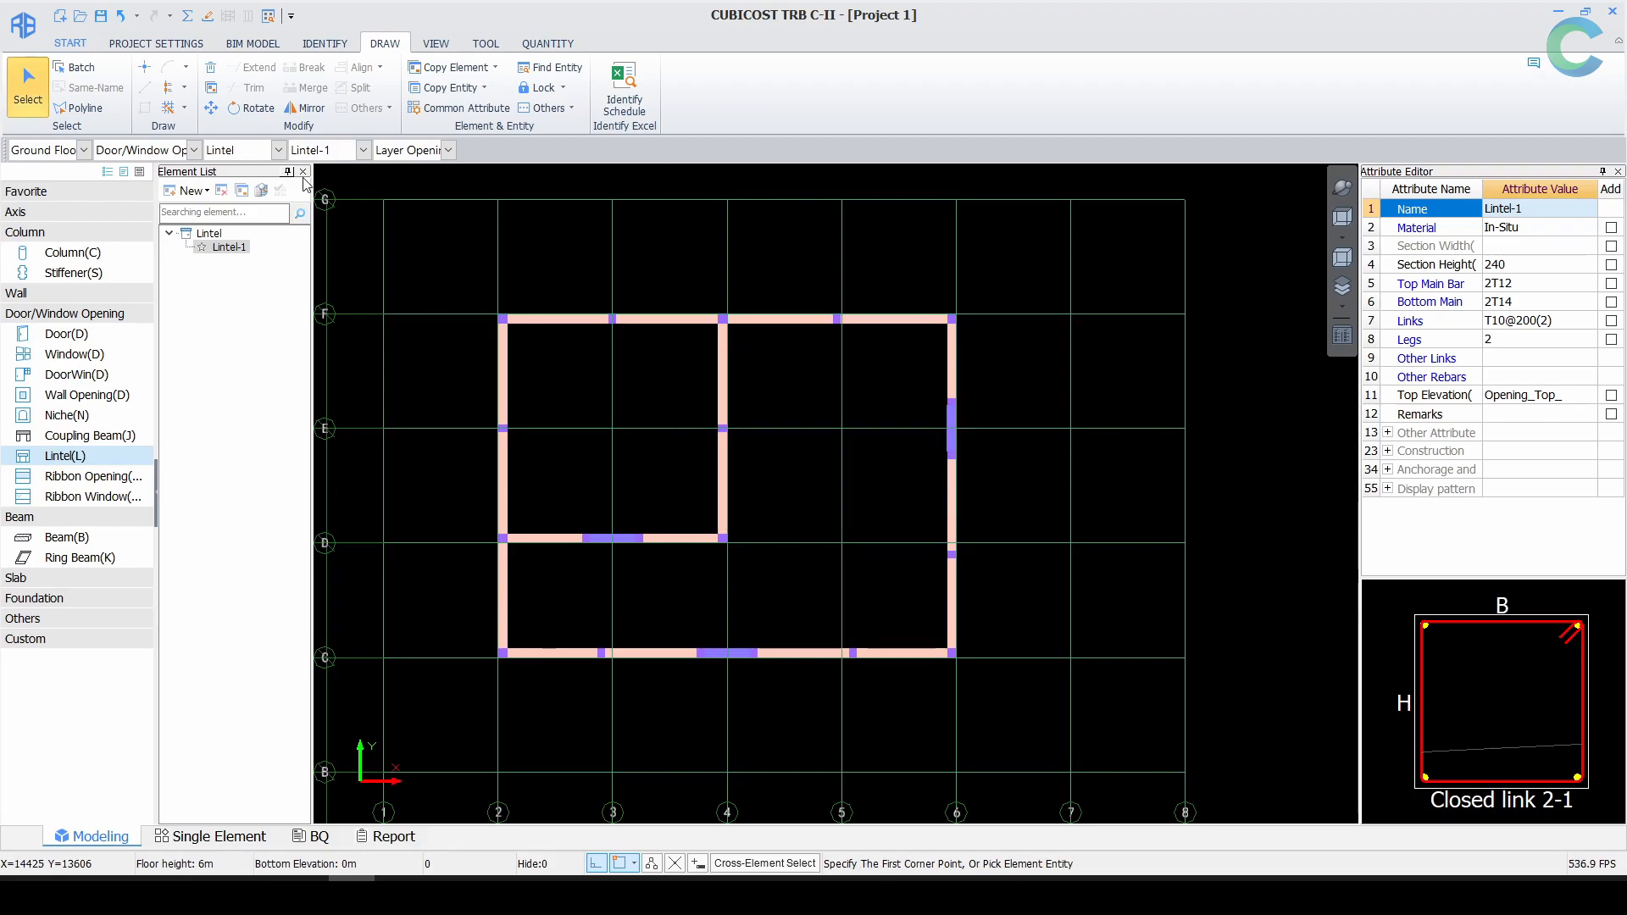
# Step: Lay out the new lintel over all three door and window openings using the Door/Window Opening smart layout
pyautogui.click(194, 151)
pyautogui.click(199, 153)
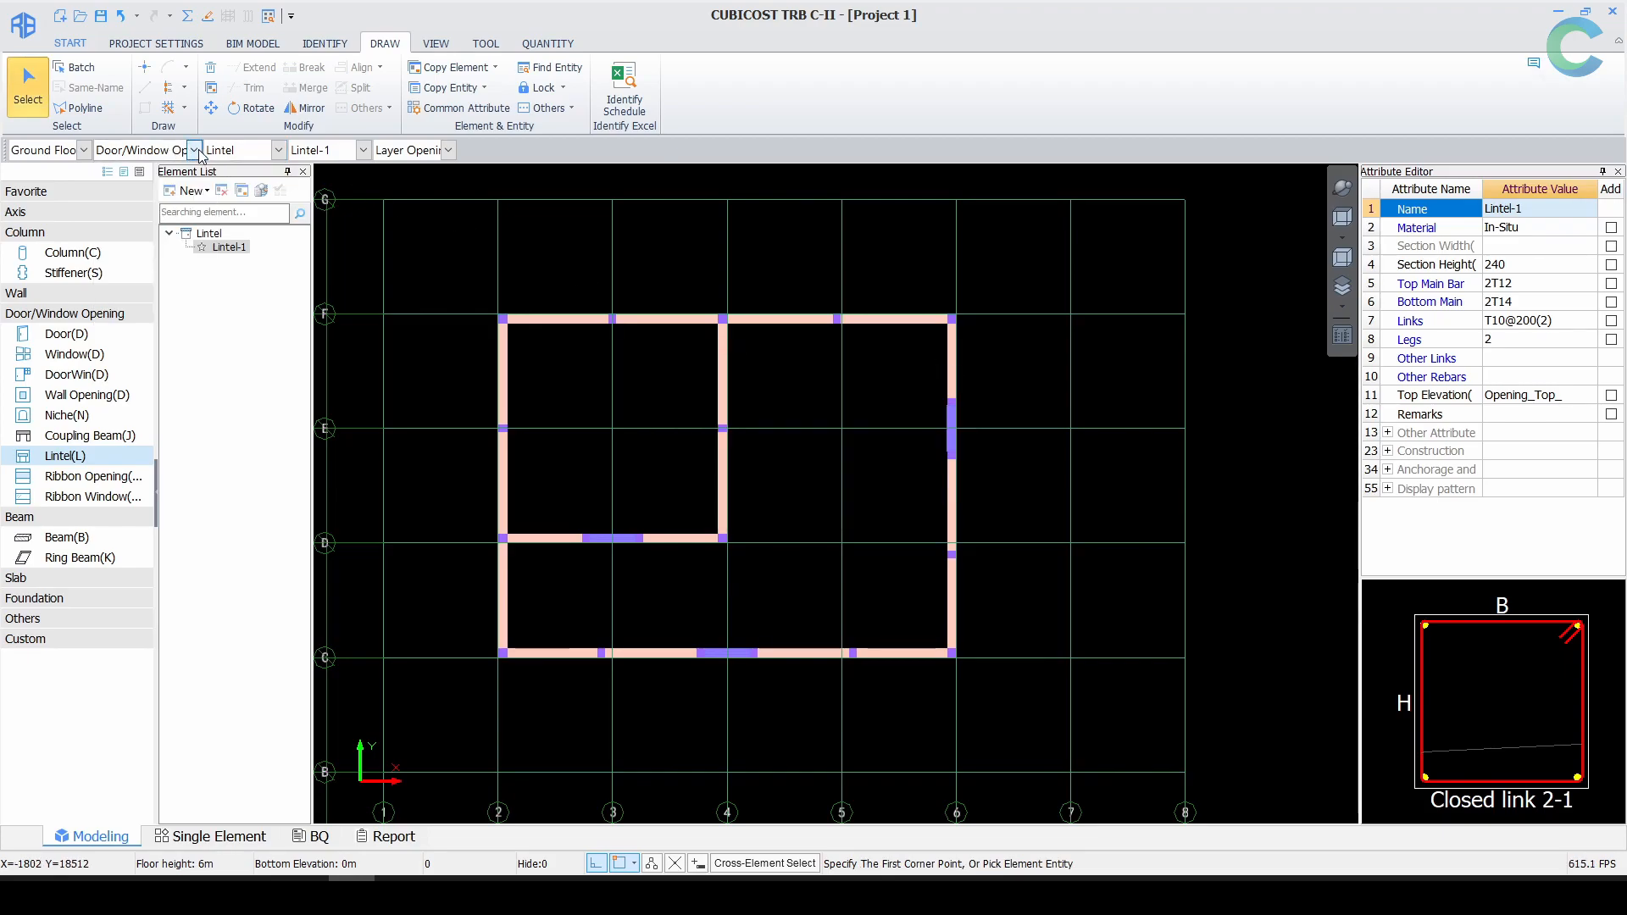
pyautogui.click(183, 109)
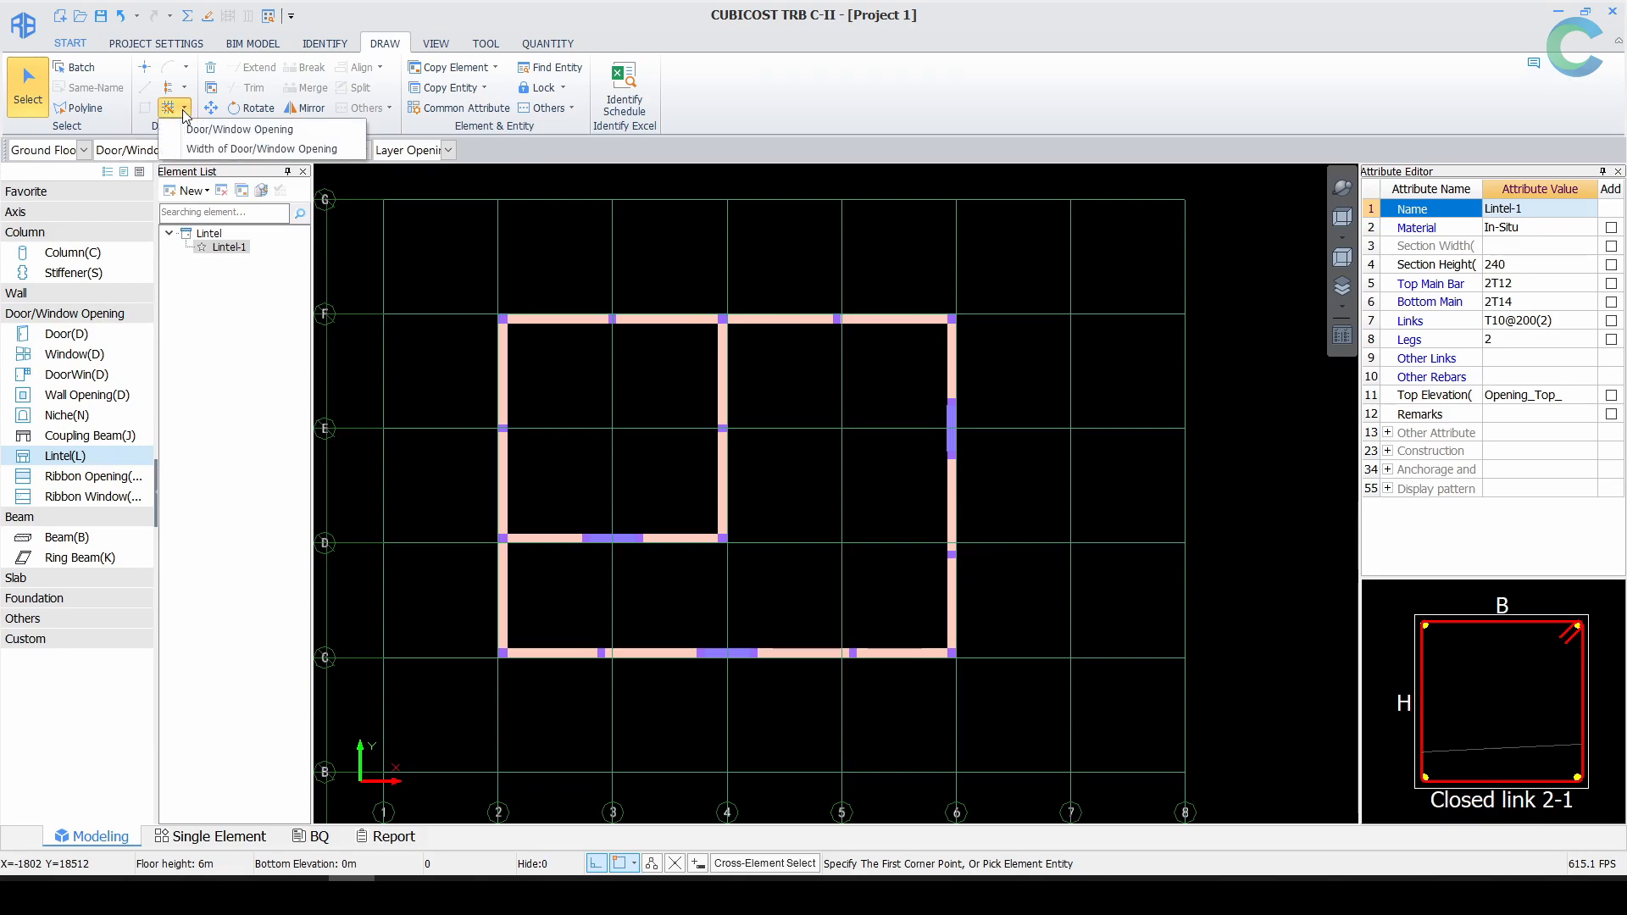
pyautogui.click(222, 130)
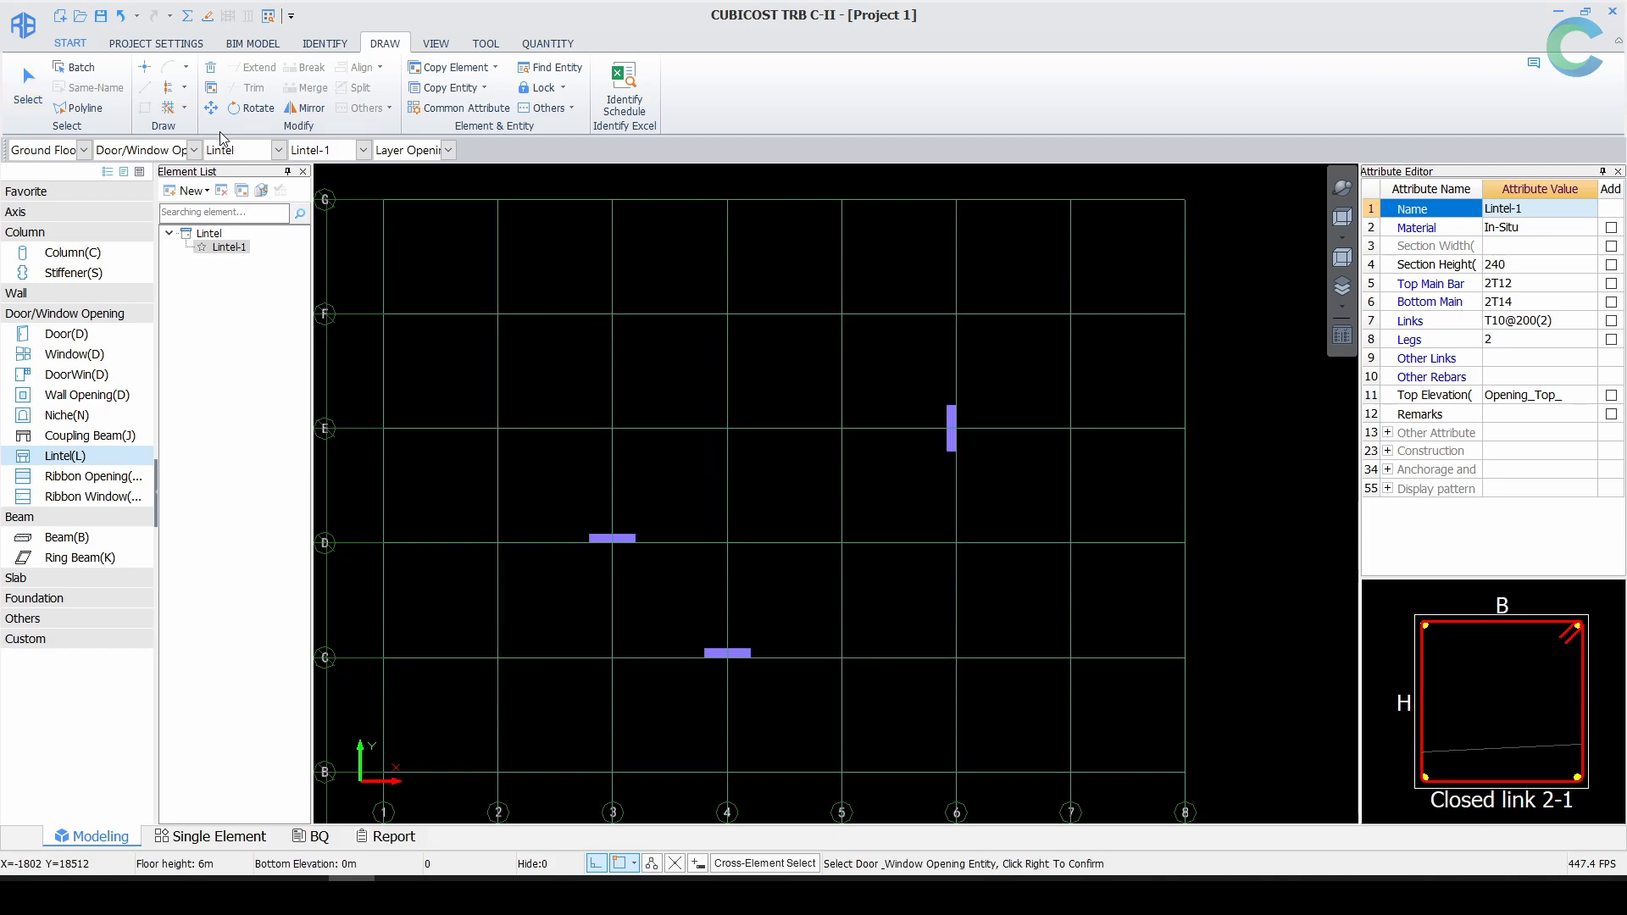
pyautogui.moveTo(433, 274); pyautogui.dragTo(1079, 763)
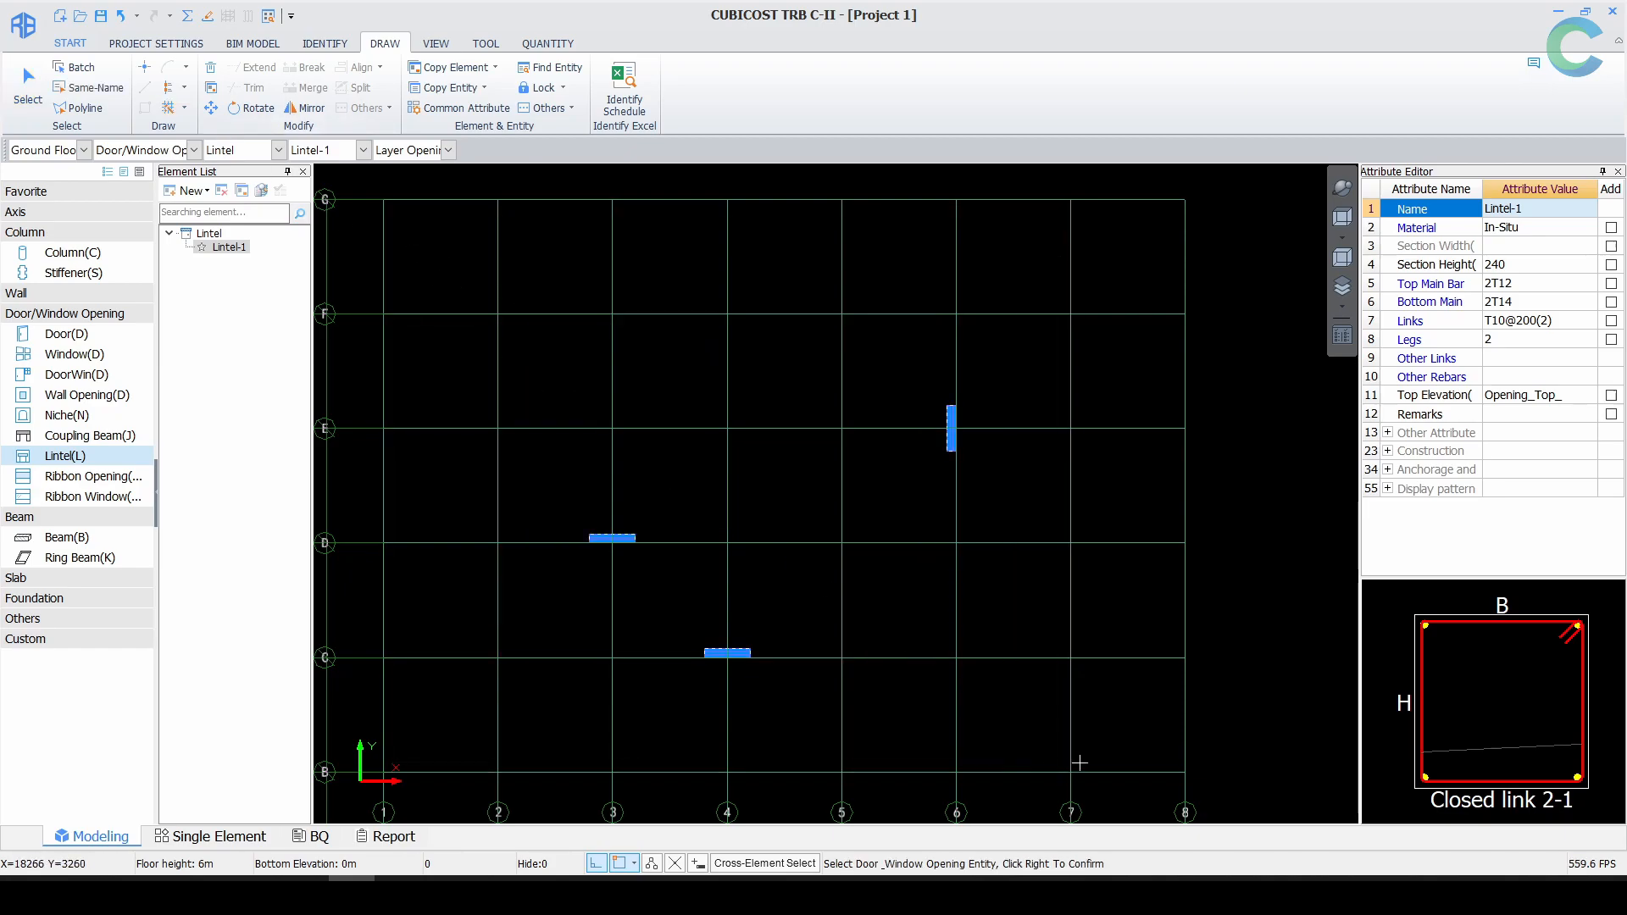
pyautogui.rightClick(1079, 672)
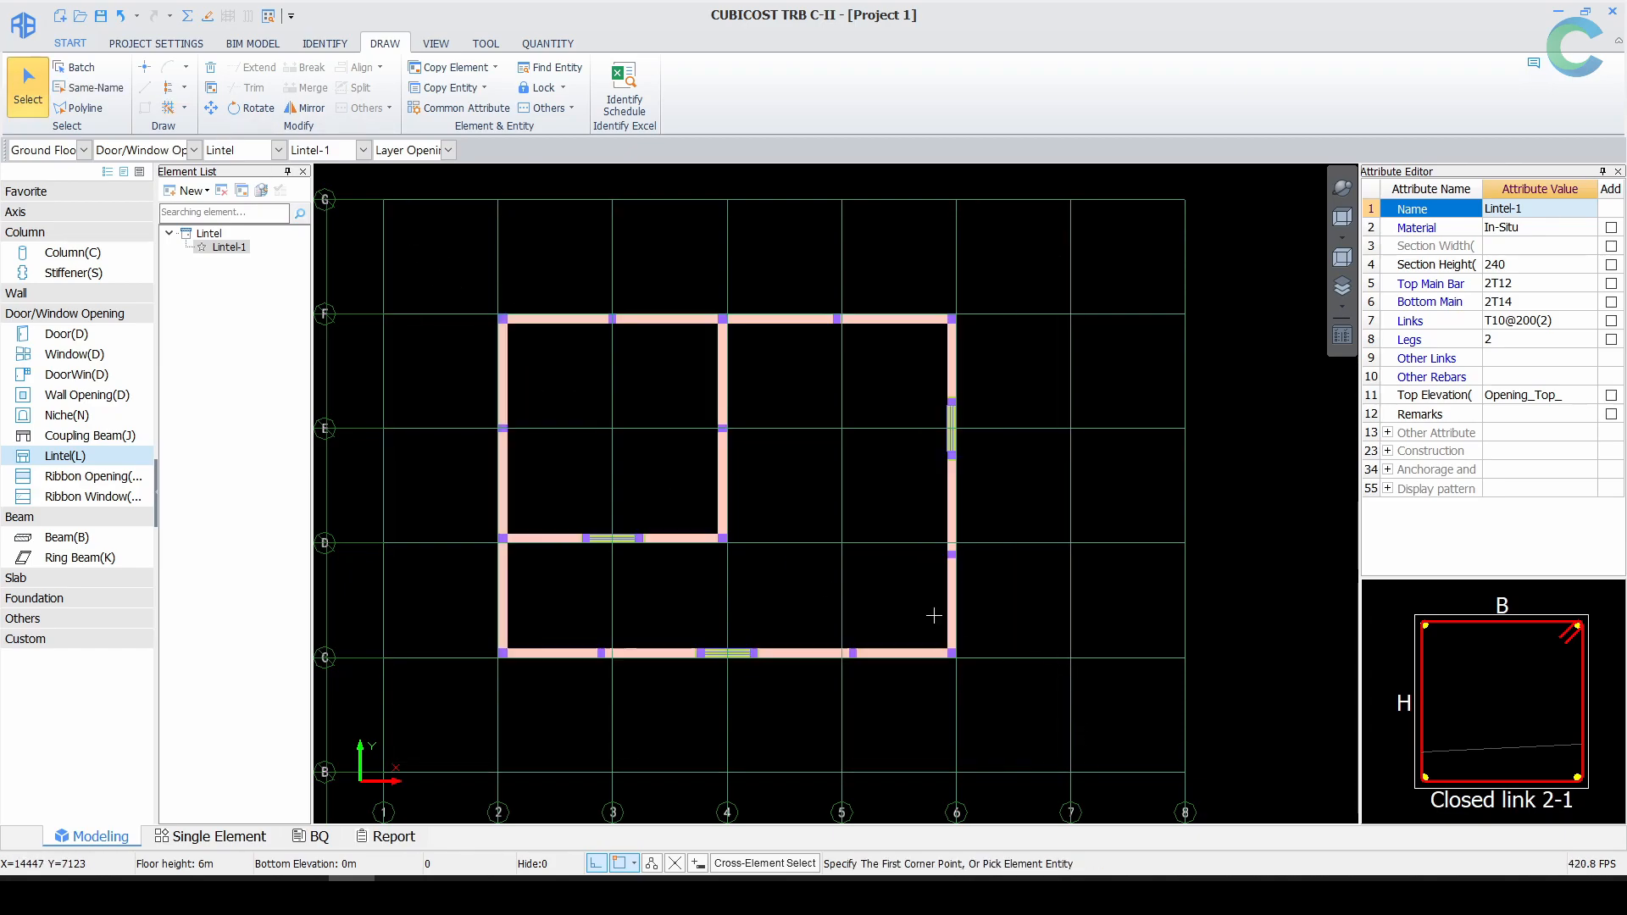
# Step: Examine the lintels above the wall openings in 3D and return to the plan view
pyautogui.click(1341, 195)
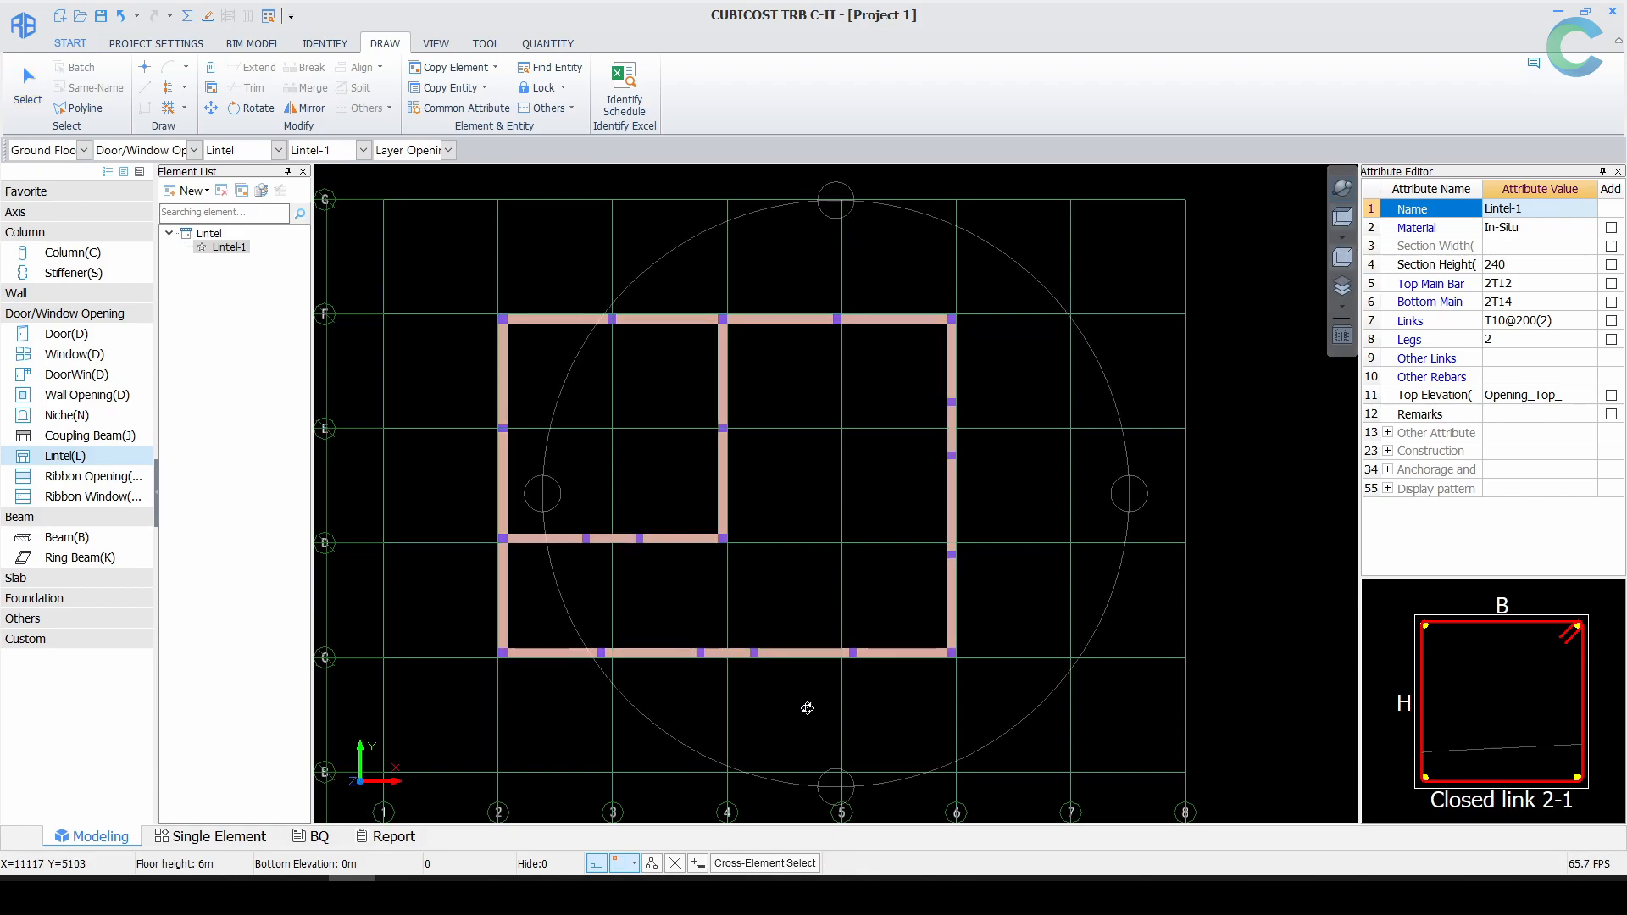
pyautogui.moveTo(813, 708); pyautogui.dragTo(777, 599)
pyautogui.scroll(4, 638, 524)
pyautogui.moveTo(639, 524); pyautogui.dragTo(687, 524)
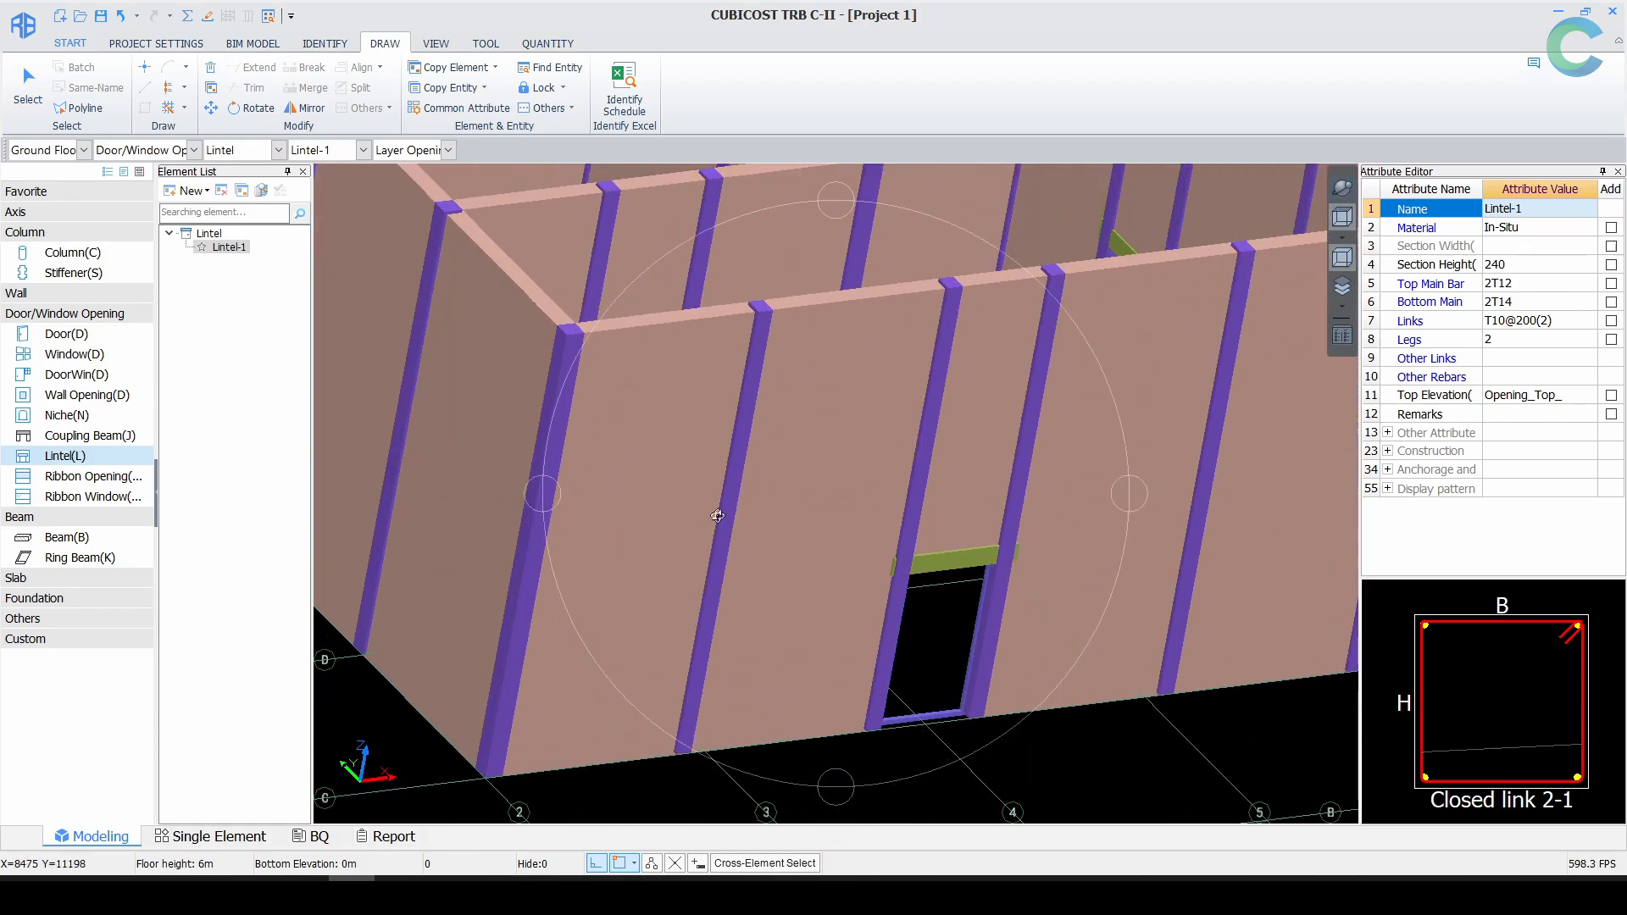
pyautogui.moveTo(901, 487); pyautogui.dragTo(925, 450)
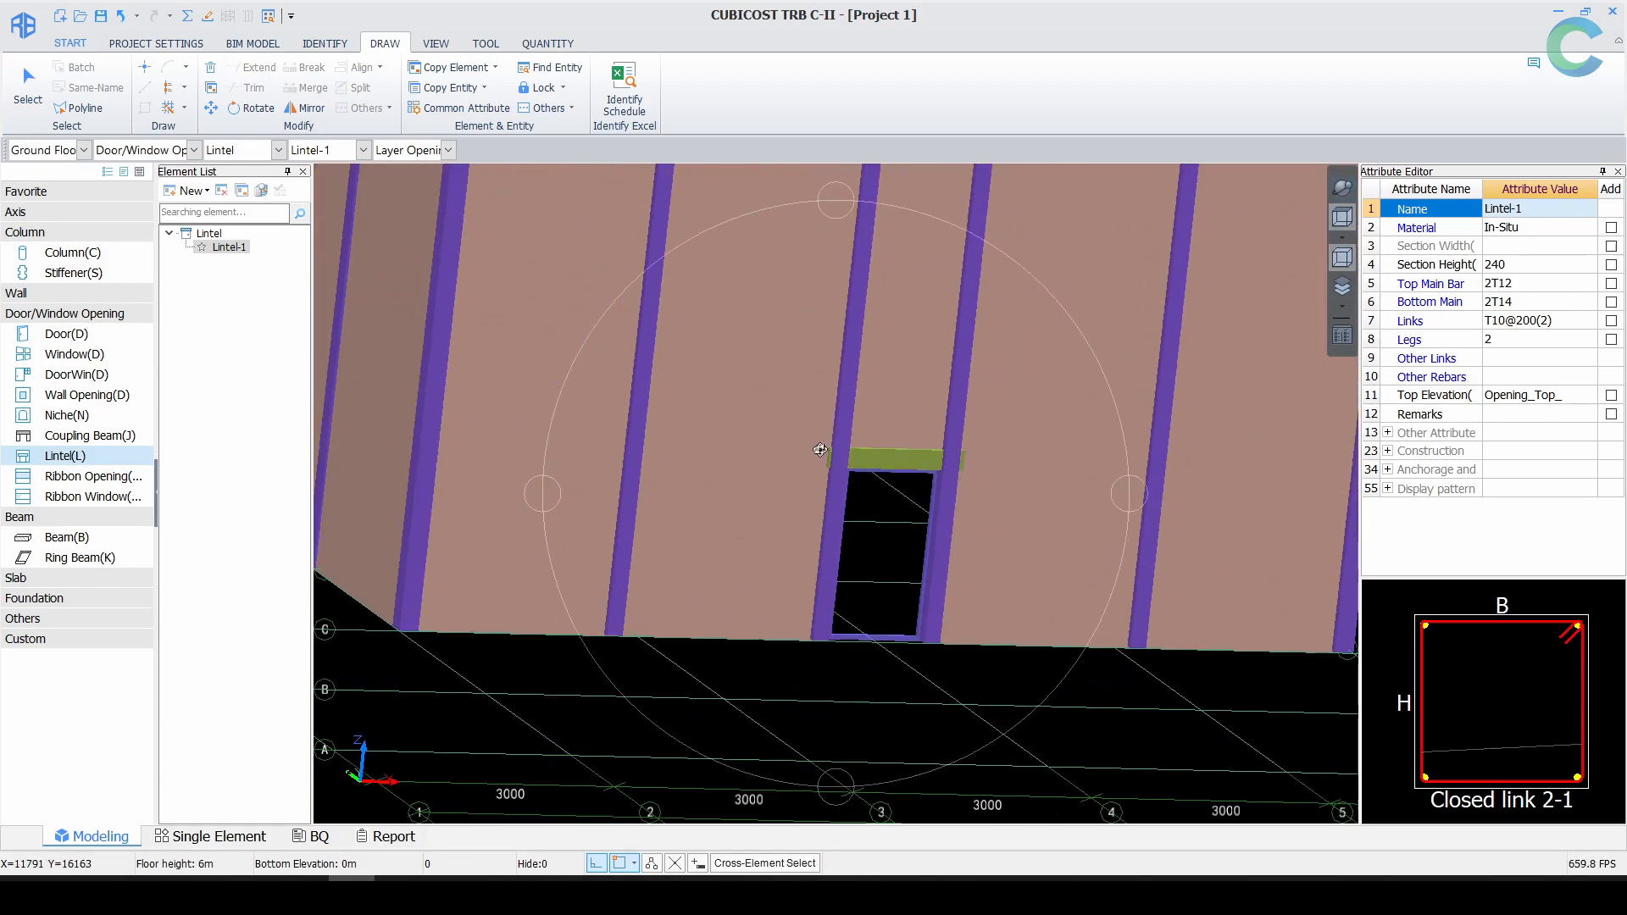
pyautogui.click(1341, 217)
pyautogui.click(167, 111)
pyautogui.scroll(-3, 507, 434)
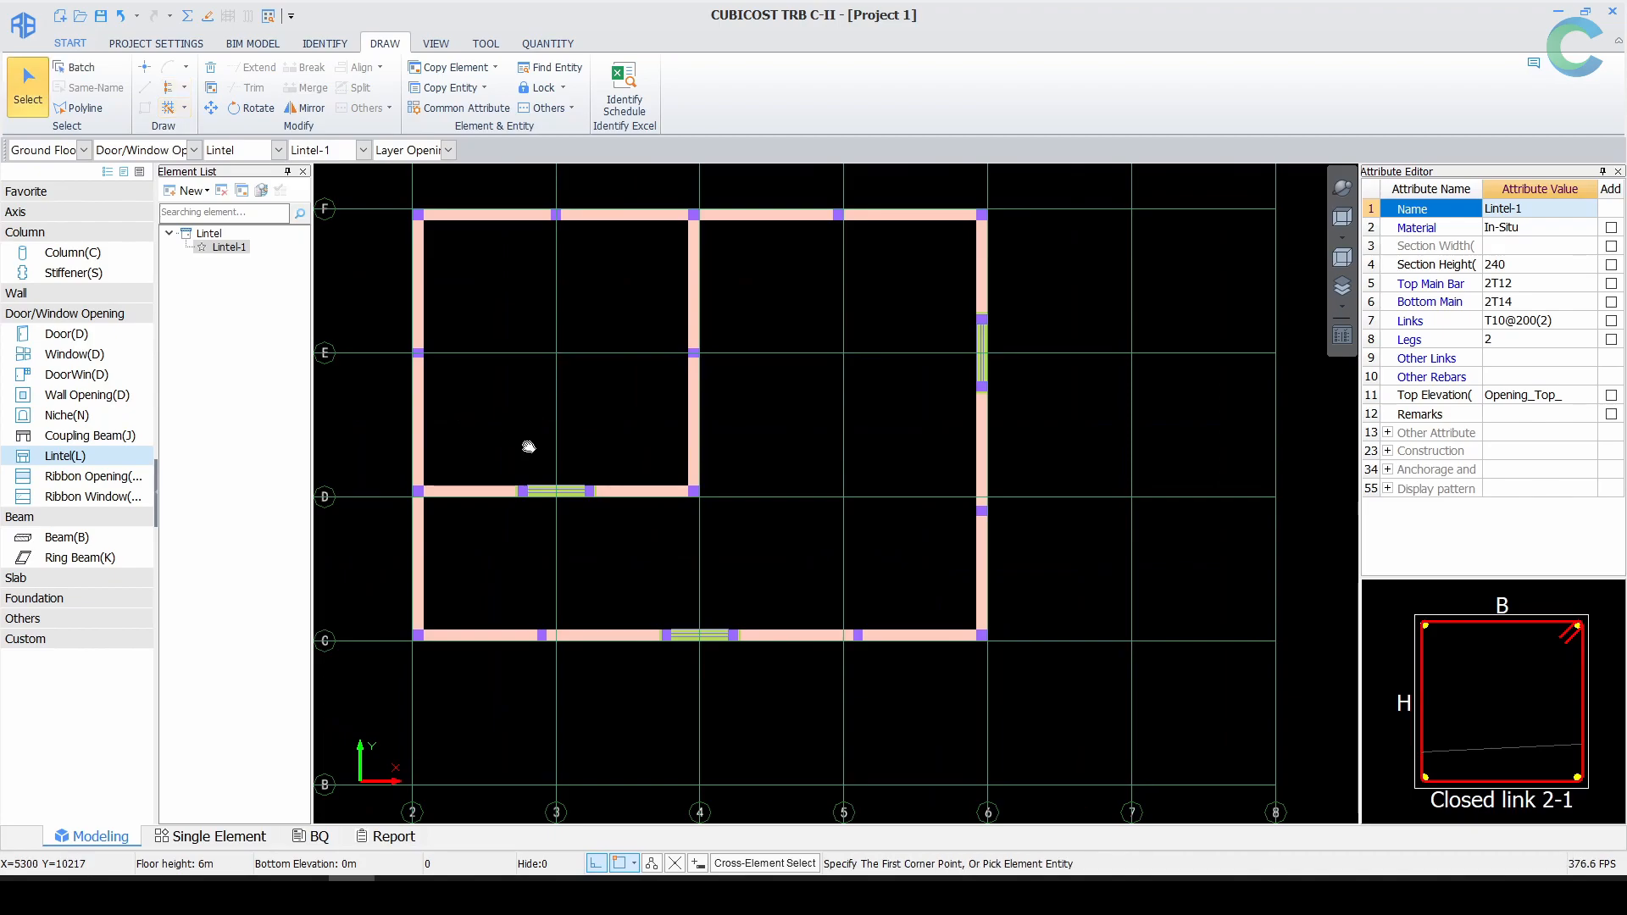
pyautogui.moveTo(520, 440); pyautogui.dragTo(588, 439, button='middle')
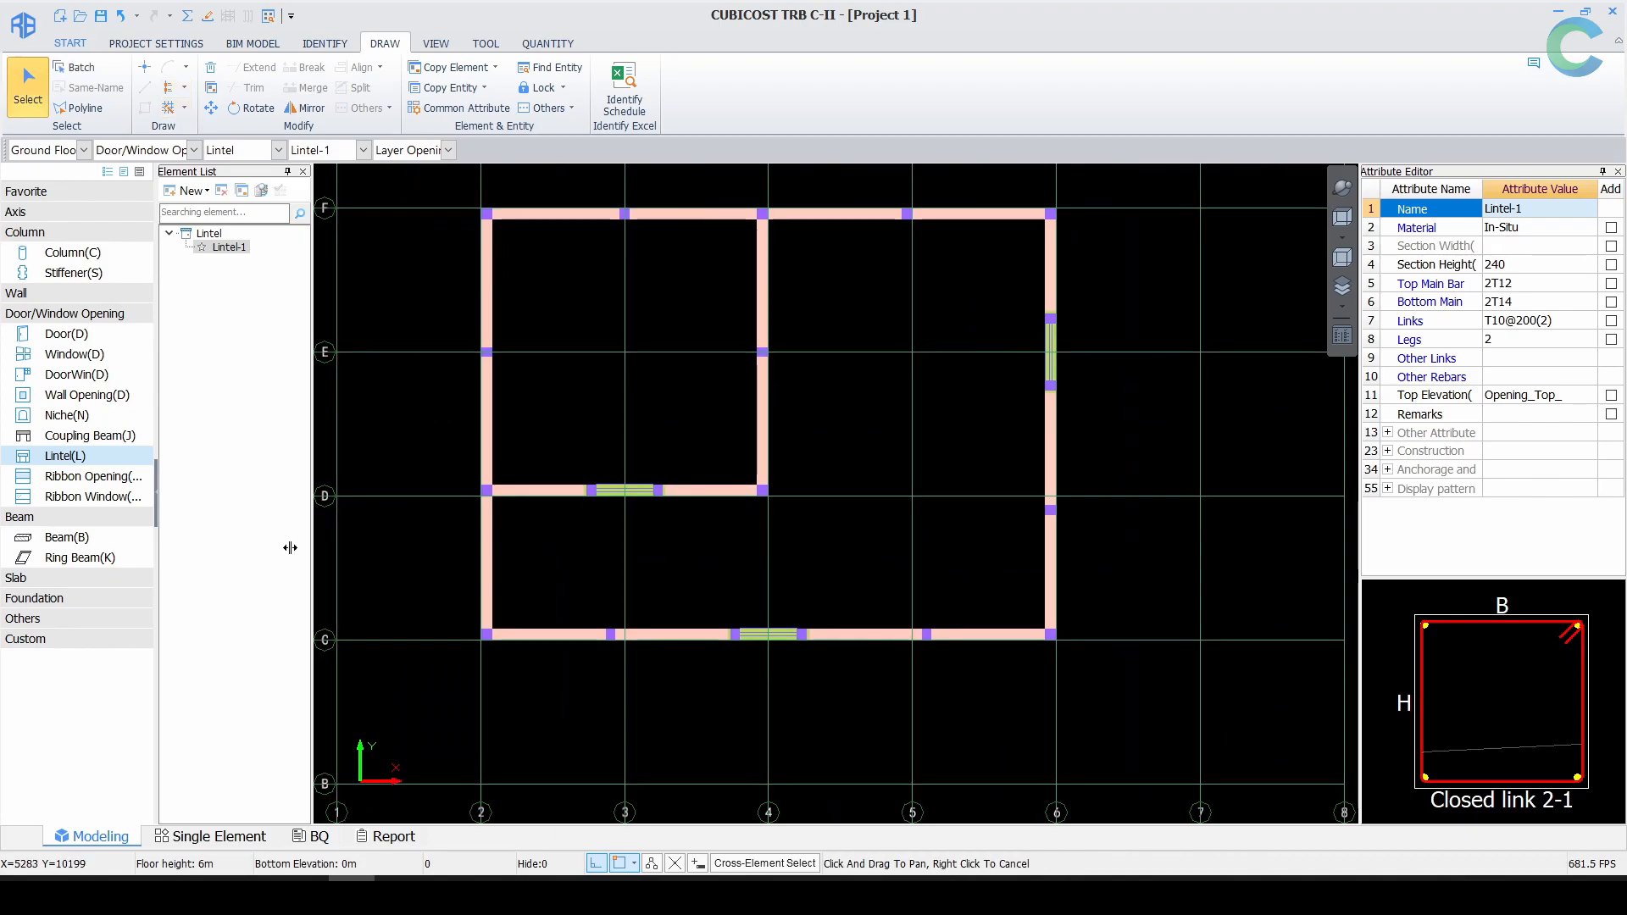
# Step: Switch to the Beam element type, examine the walls and stiffeners in 3D, and return to the plan view
pyautogui.click(97, 538)
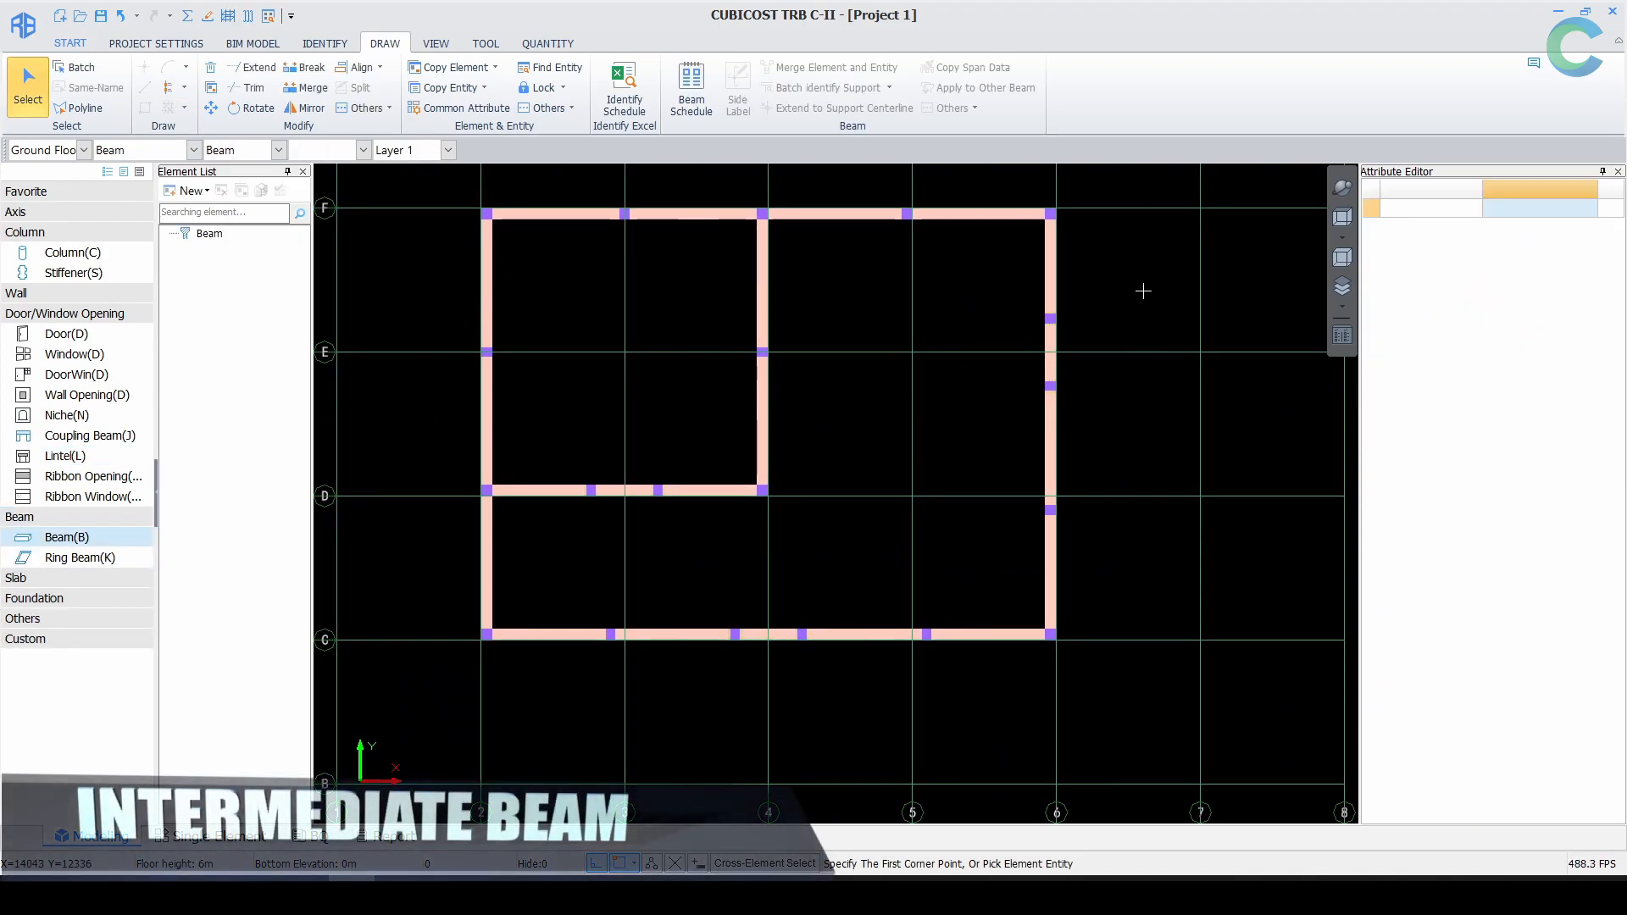
pyautogui.click(1341, 188)
pyautogui.moveTo(939, 488); pyautogui.dragTo(839, 391)
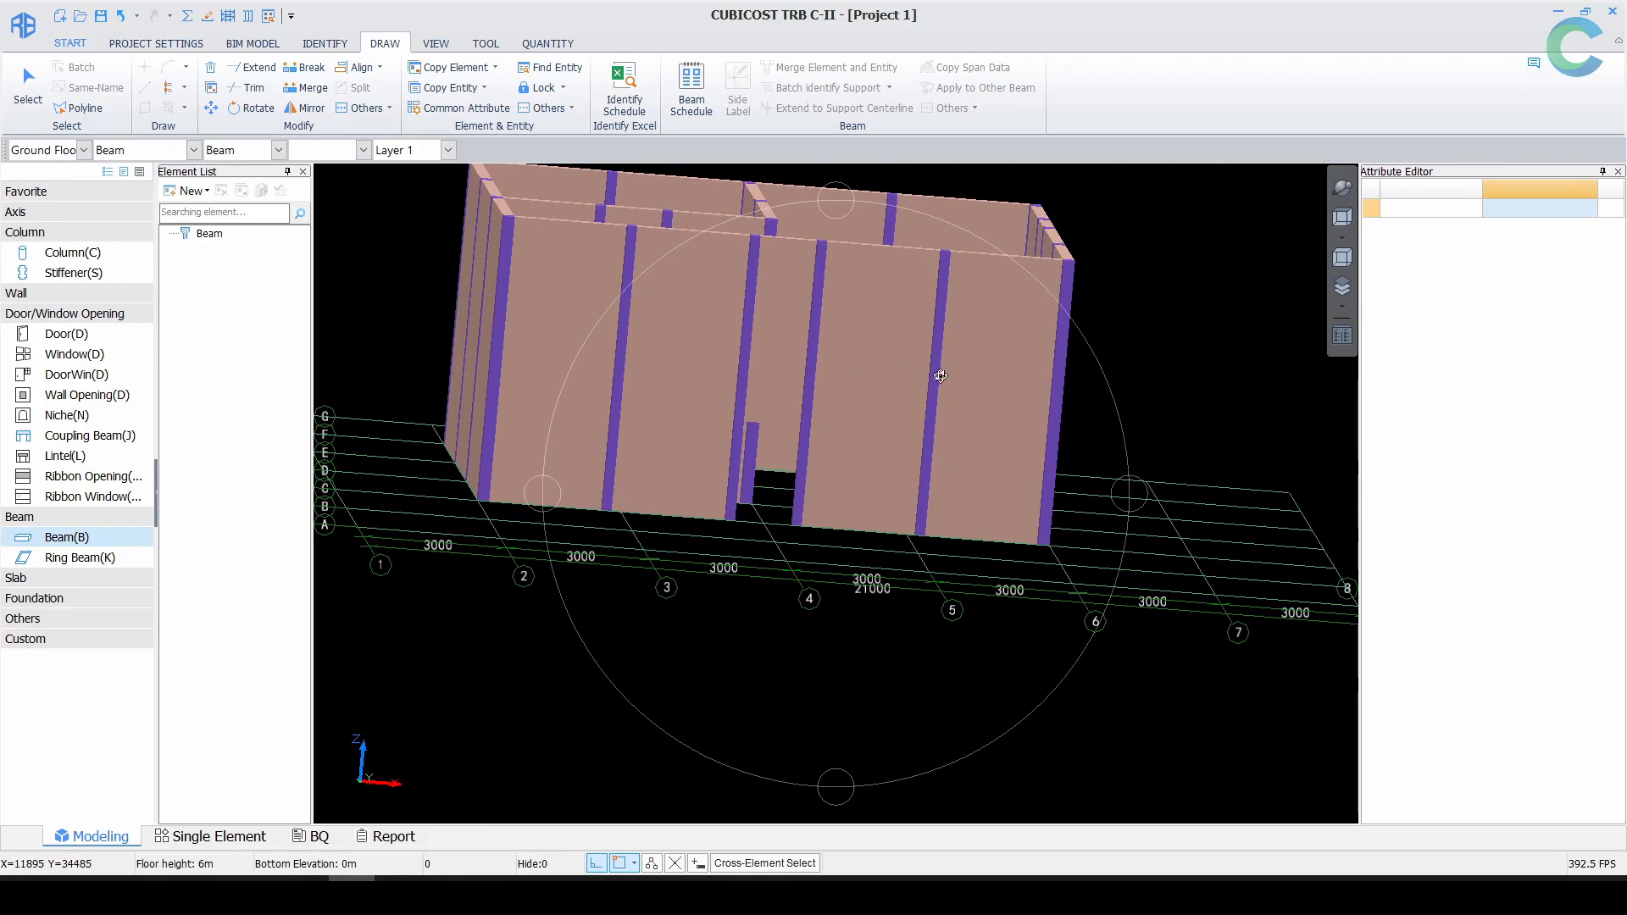
pyautogui.moveTo(893, 378); pyautogui.dragTo(863, 400)
pyautogui.moveTo(856, 397); pyautogui.dragTo(857, 395, button='middle')
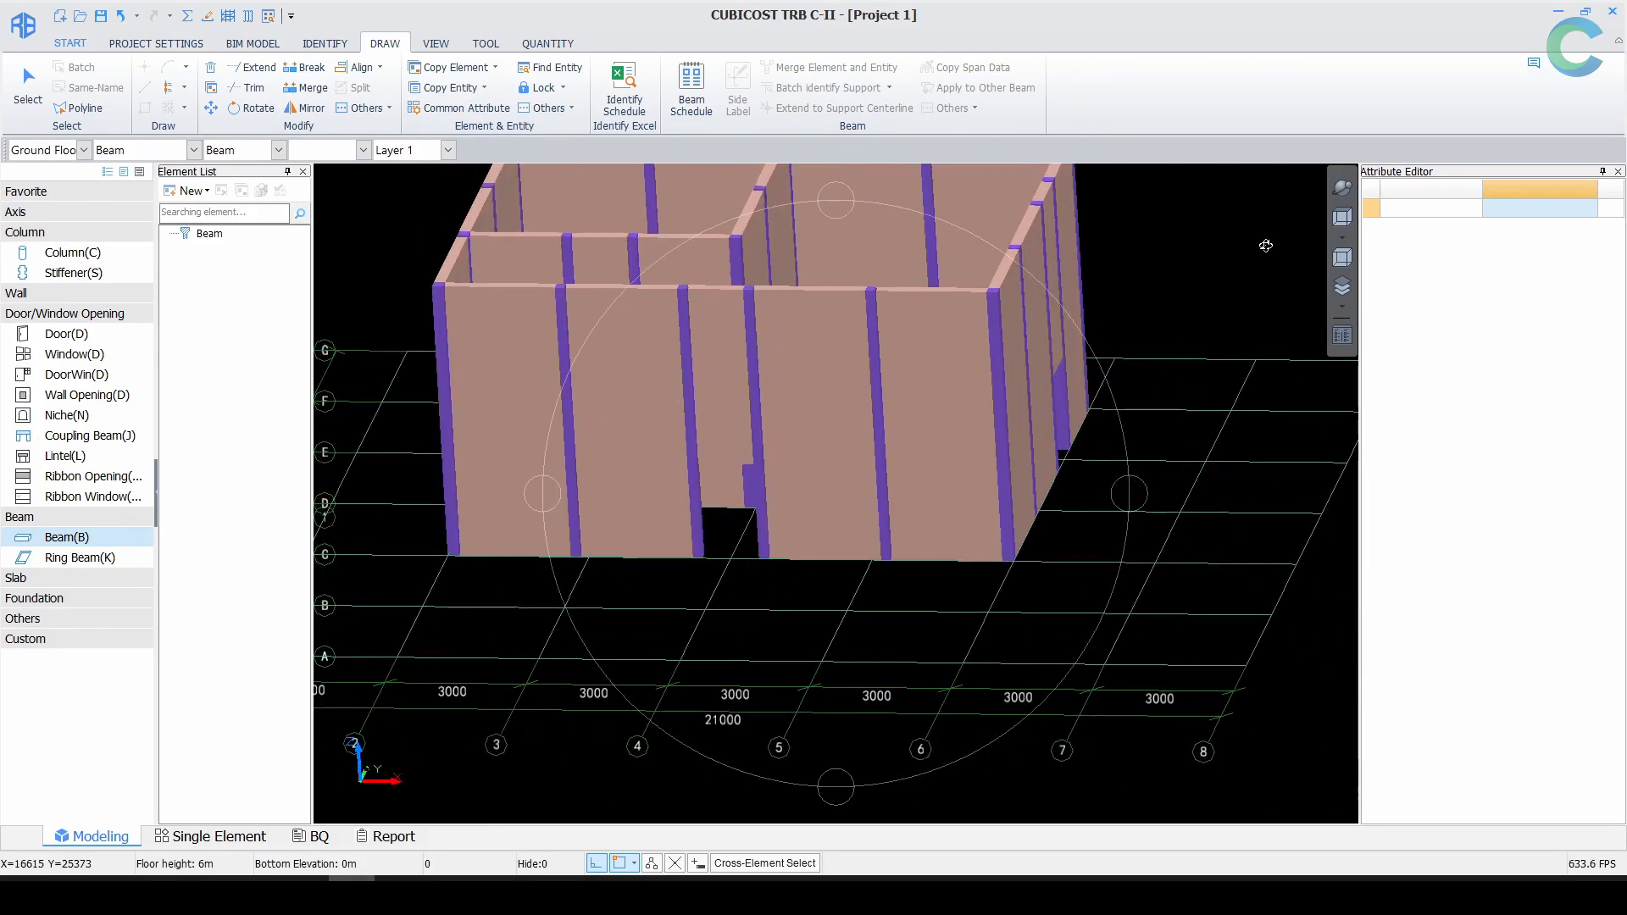
pyautogui.click(1342, 217)
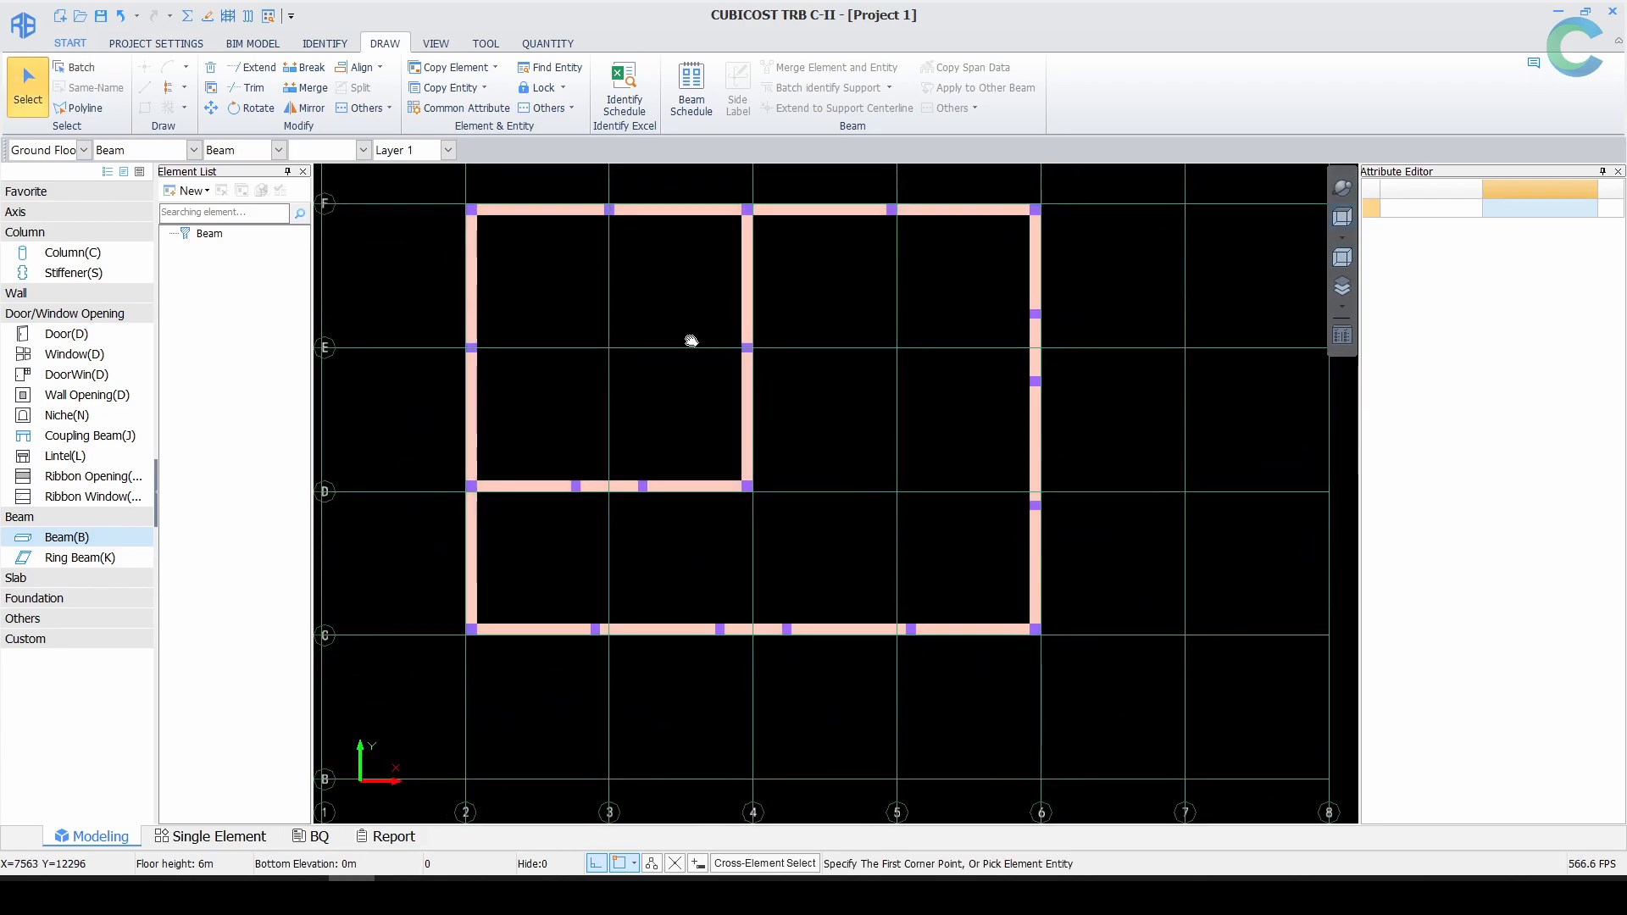
# Step: Create a new rectangular beam and lay it out along all the ground-floor walls using the Wall Centerline smart layout
pyautogui.click(193, 191)
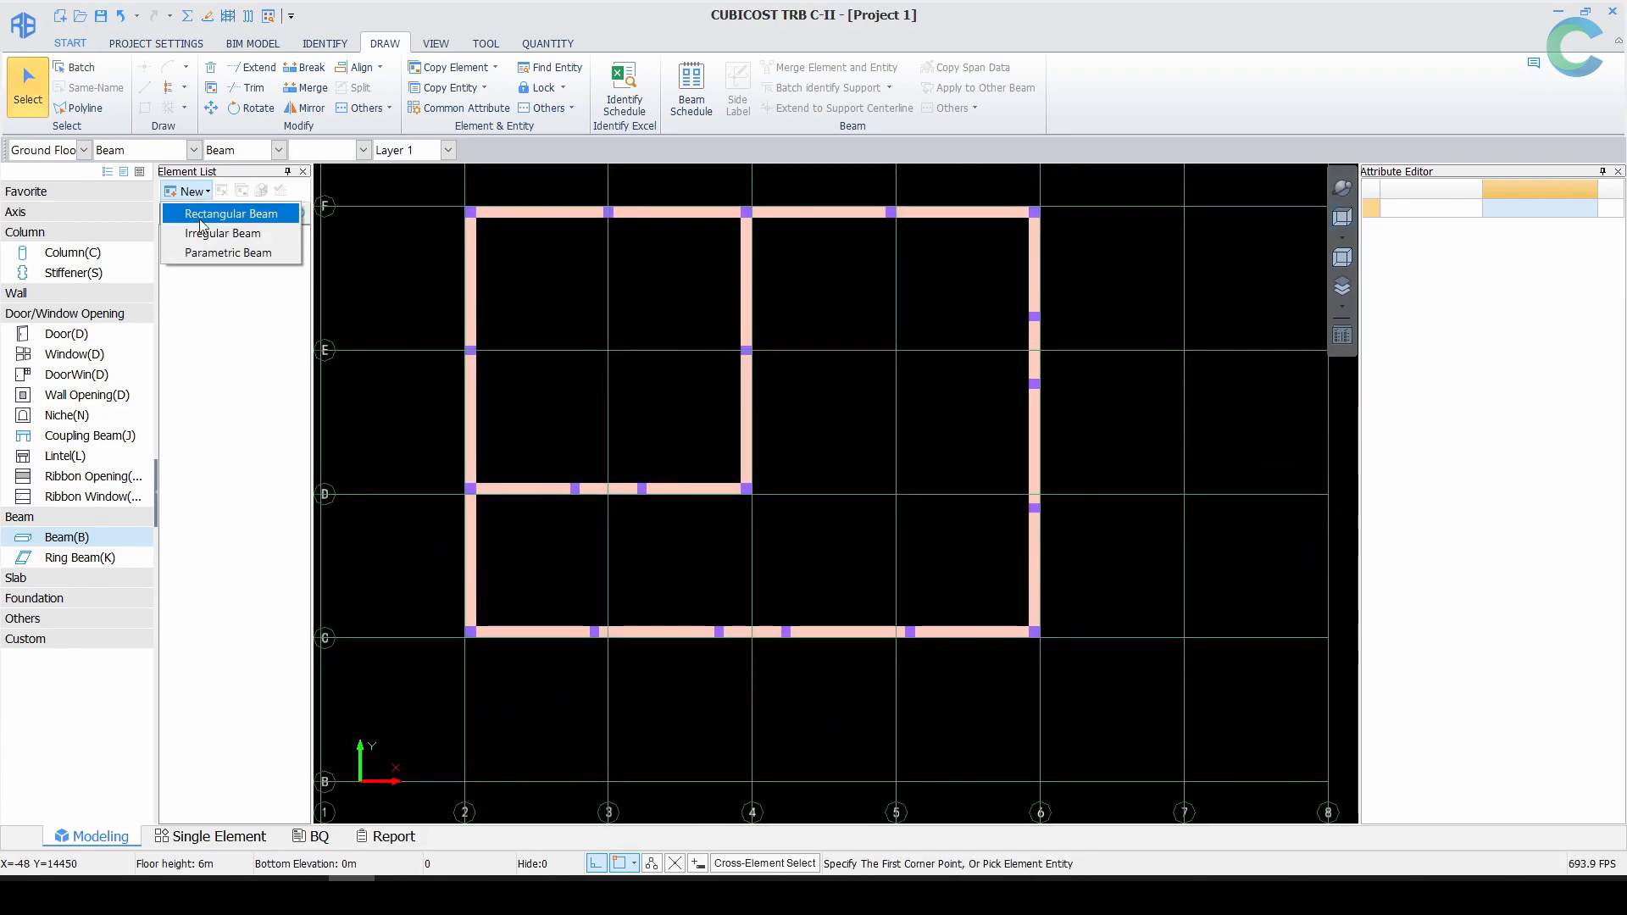
pyautogui.click(201, 217)
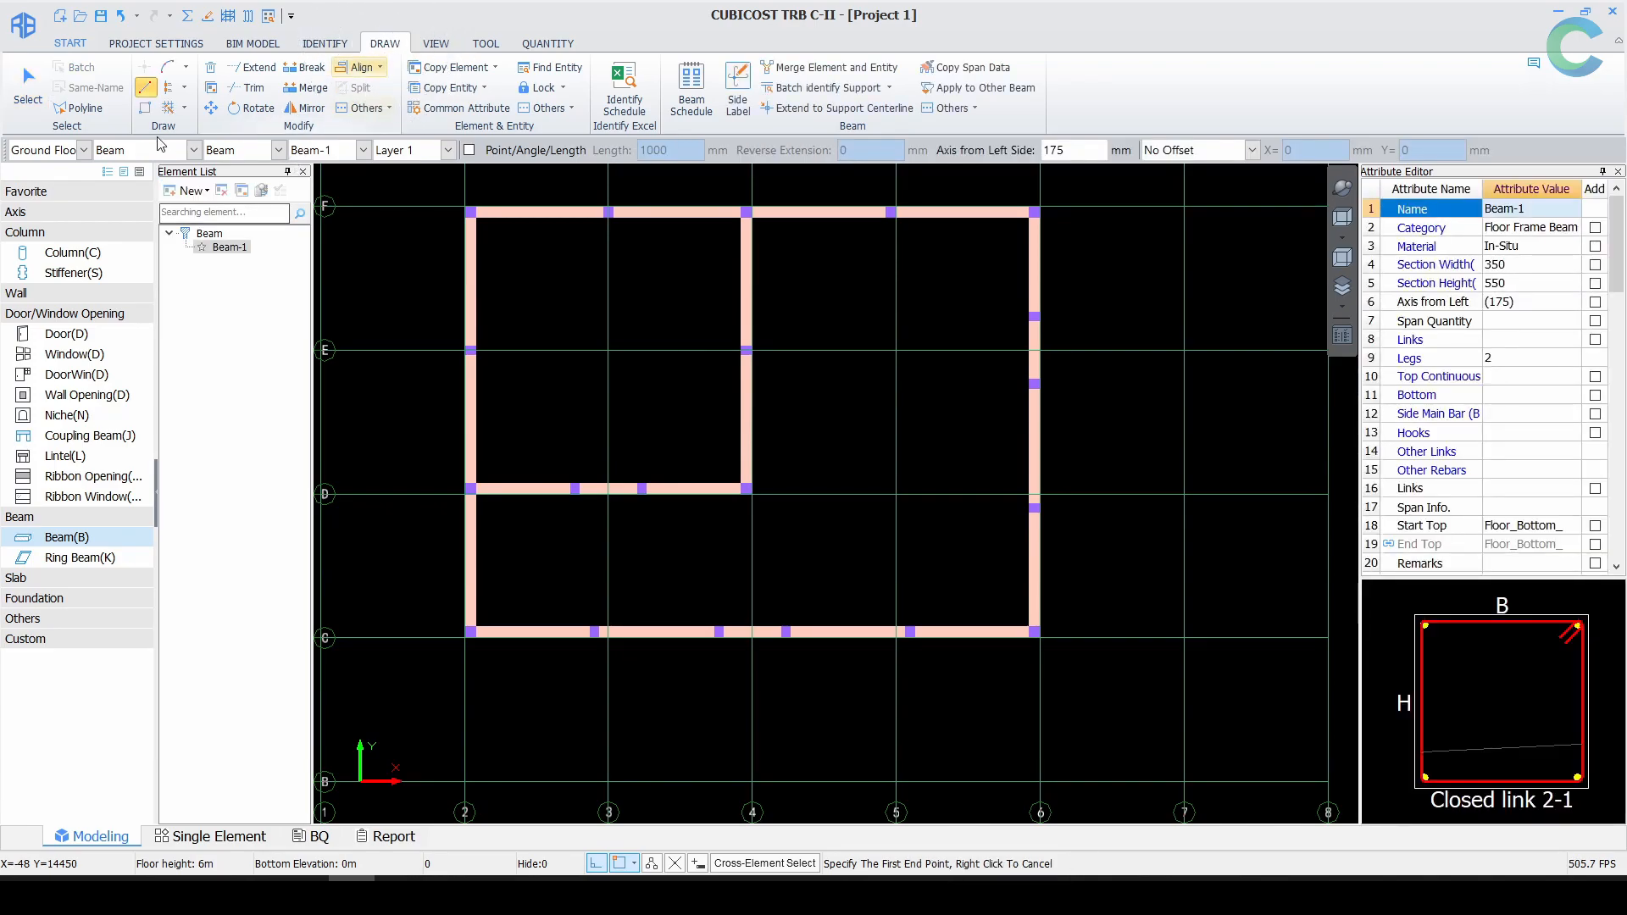
pyautogui.press('ctrl')
pyautogui.click(182, 109)
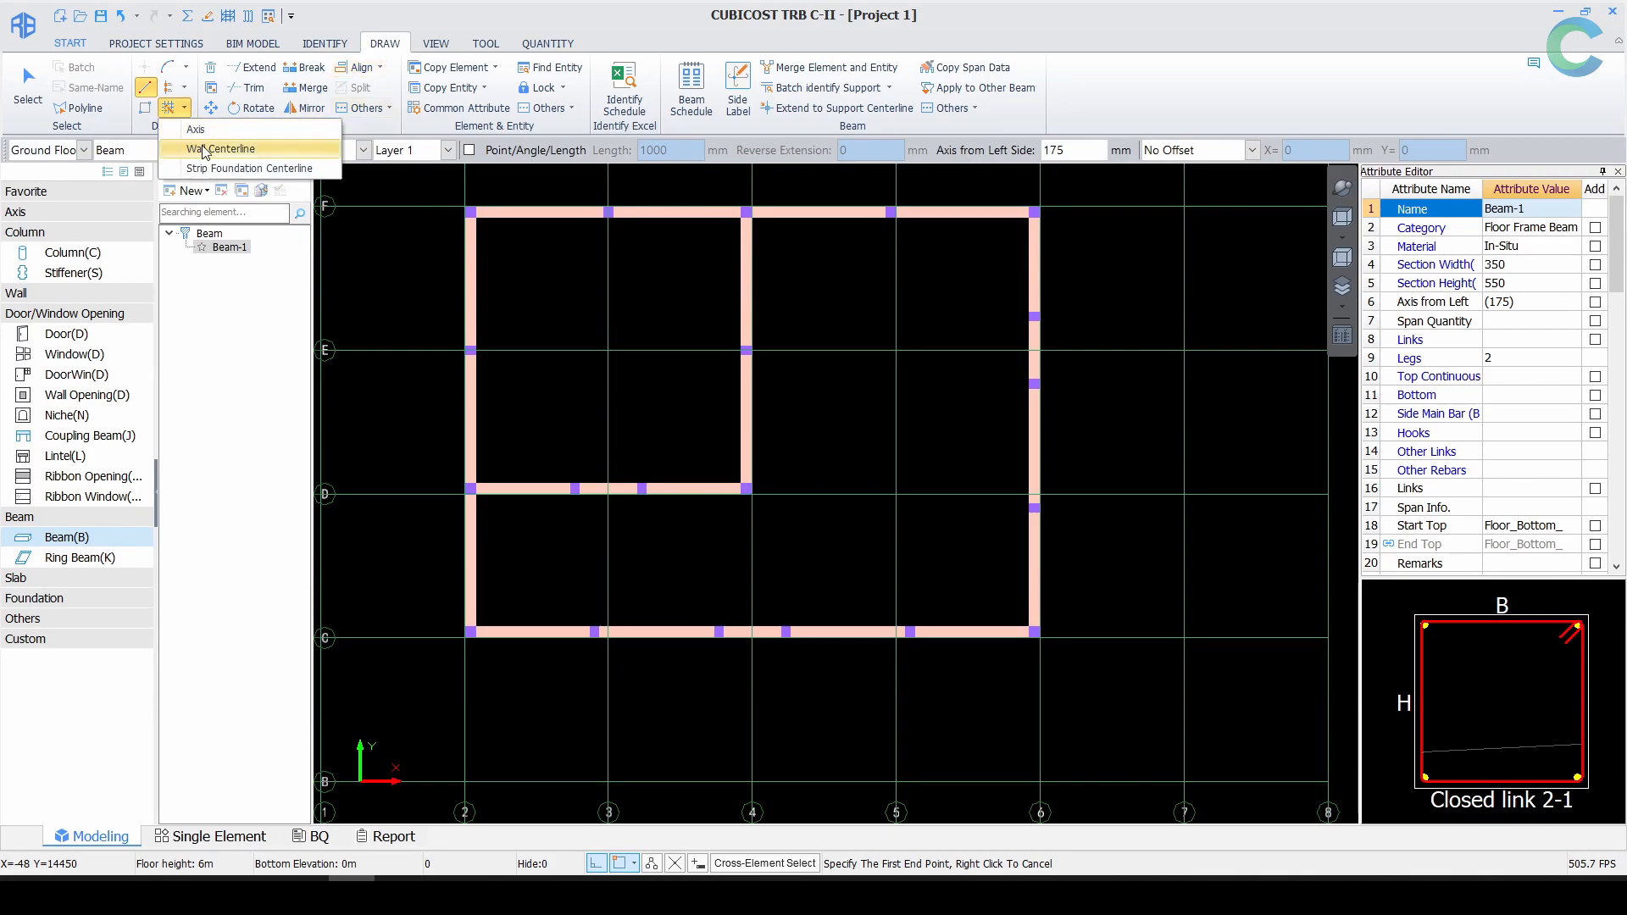
pyautogui.press('ctrl')
pyautogui.click(205, 150)
pyautogui.scroll(-1, 669, 366)
pyautogui.moveTo(436, 194); pyautogui.dragTo(1097, 726)
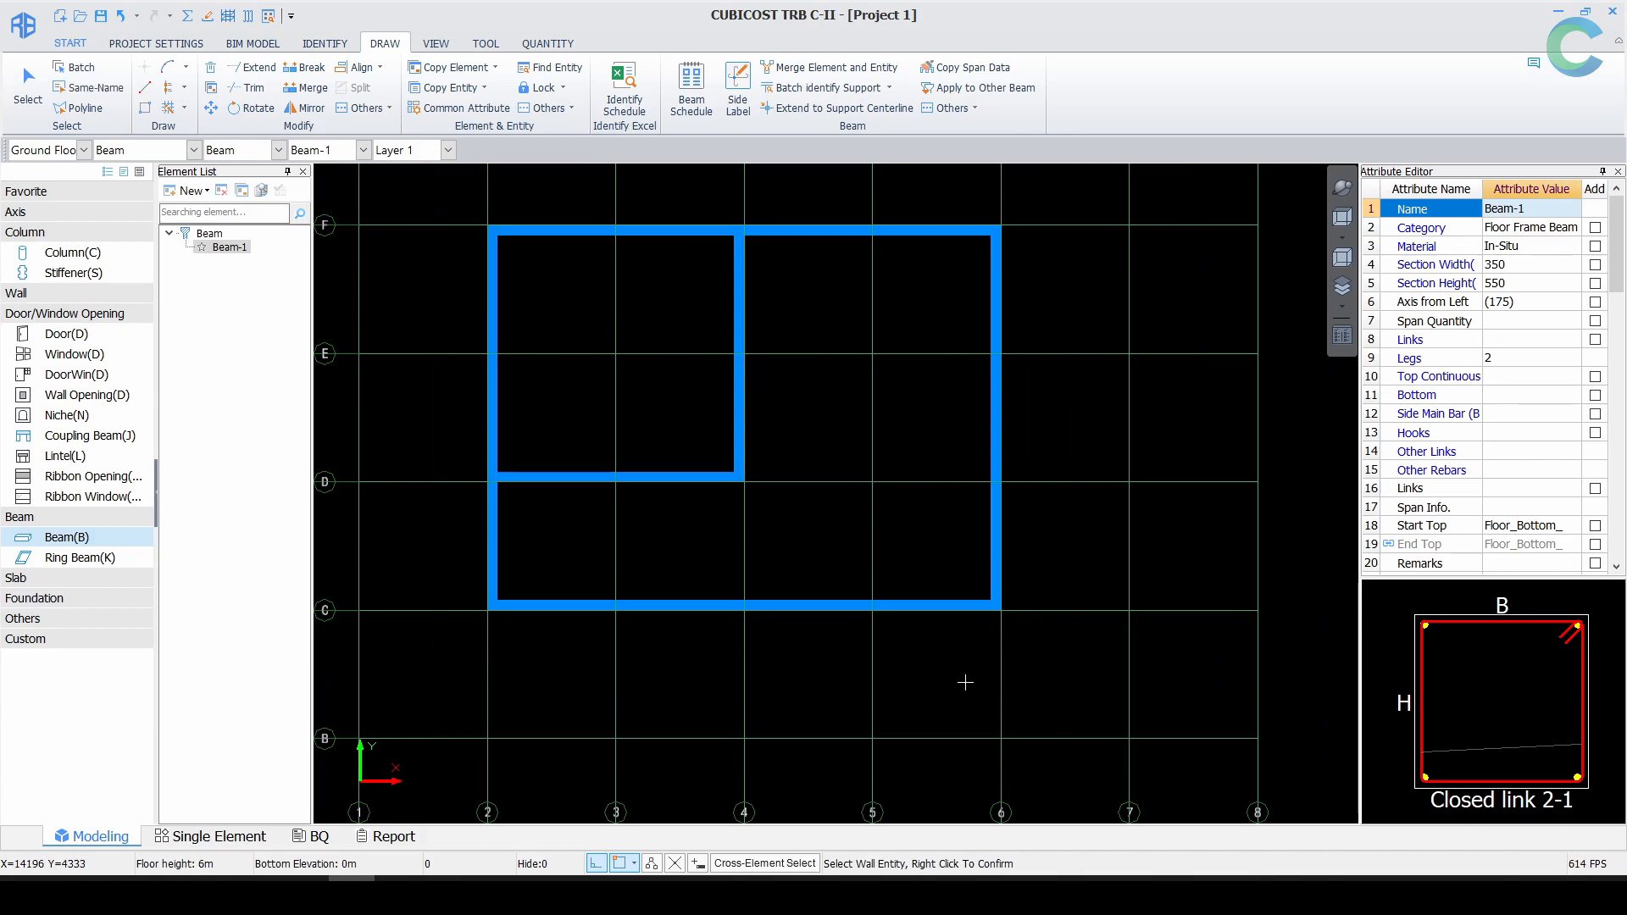
pyautogui.rightClick(901, 536)
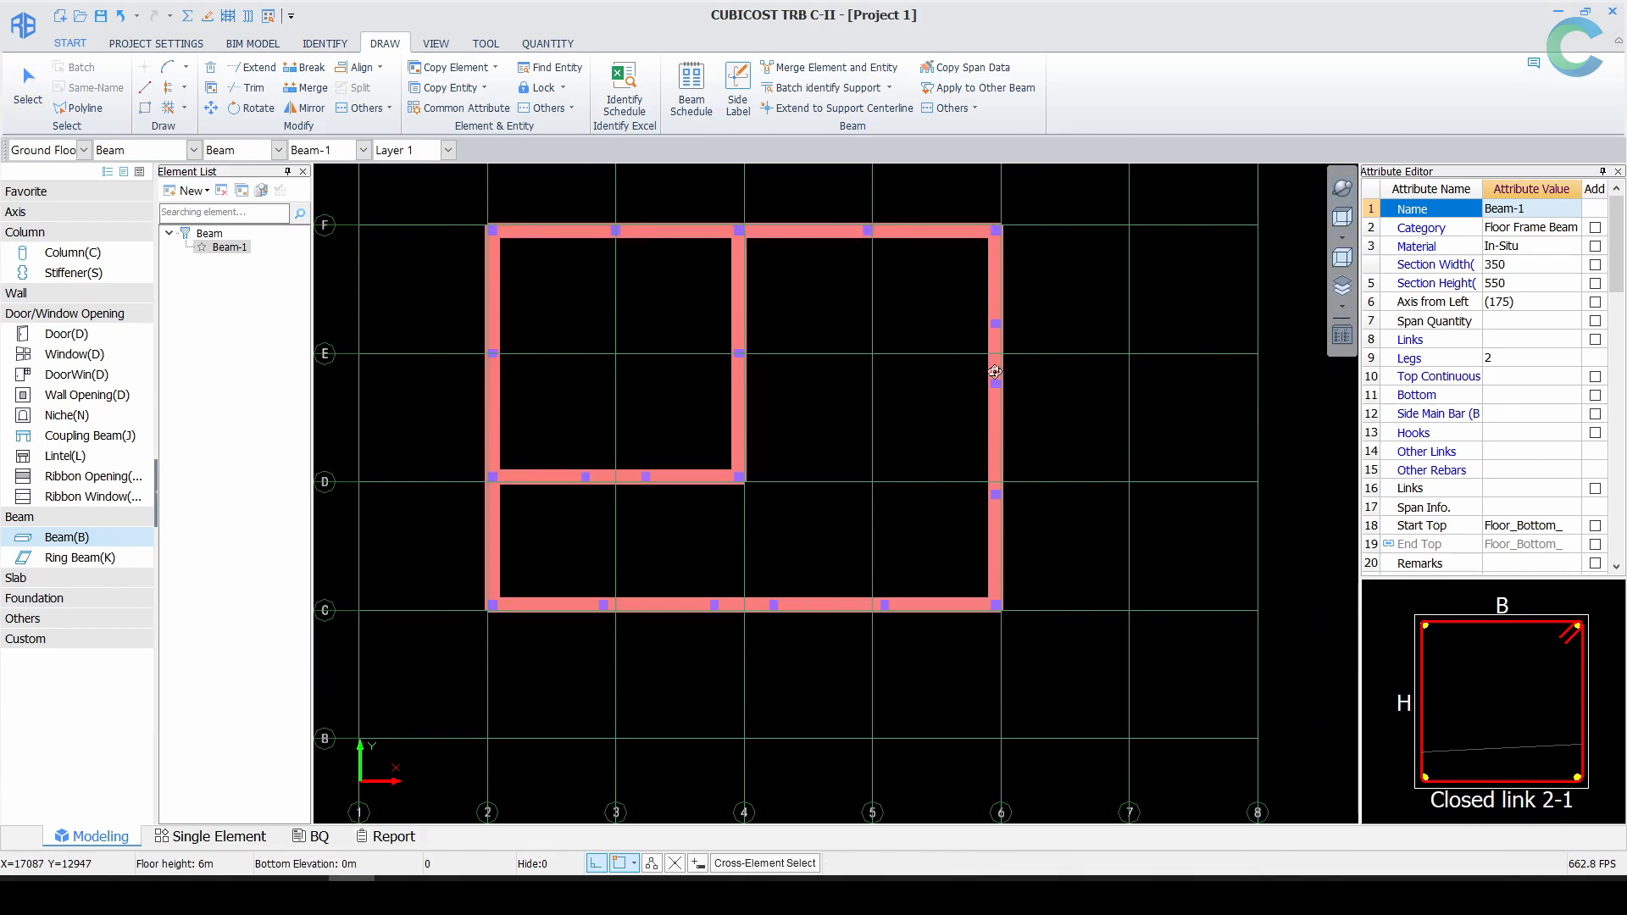
# Step: Raise all the wall beams to mid-height by setting their start top elevation to the floor bottom elevation +3.0
pyautogui.keyDown('shift'); pyautogui.moveTo(785, 570); pyautogui.dragTo(910, 582); pyautogui.keyUp('shift')
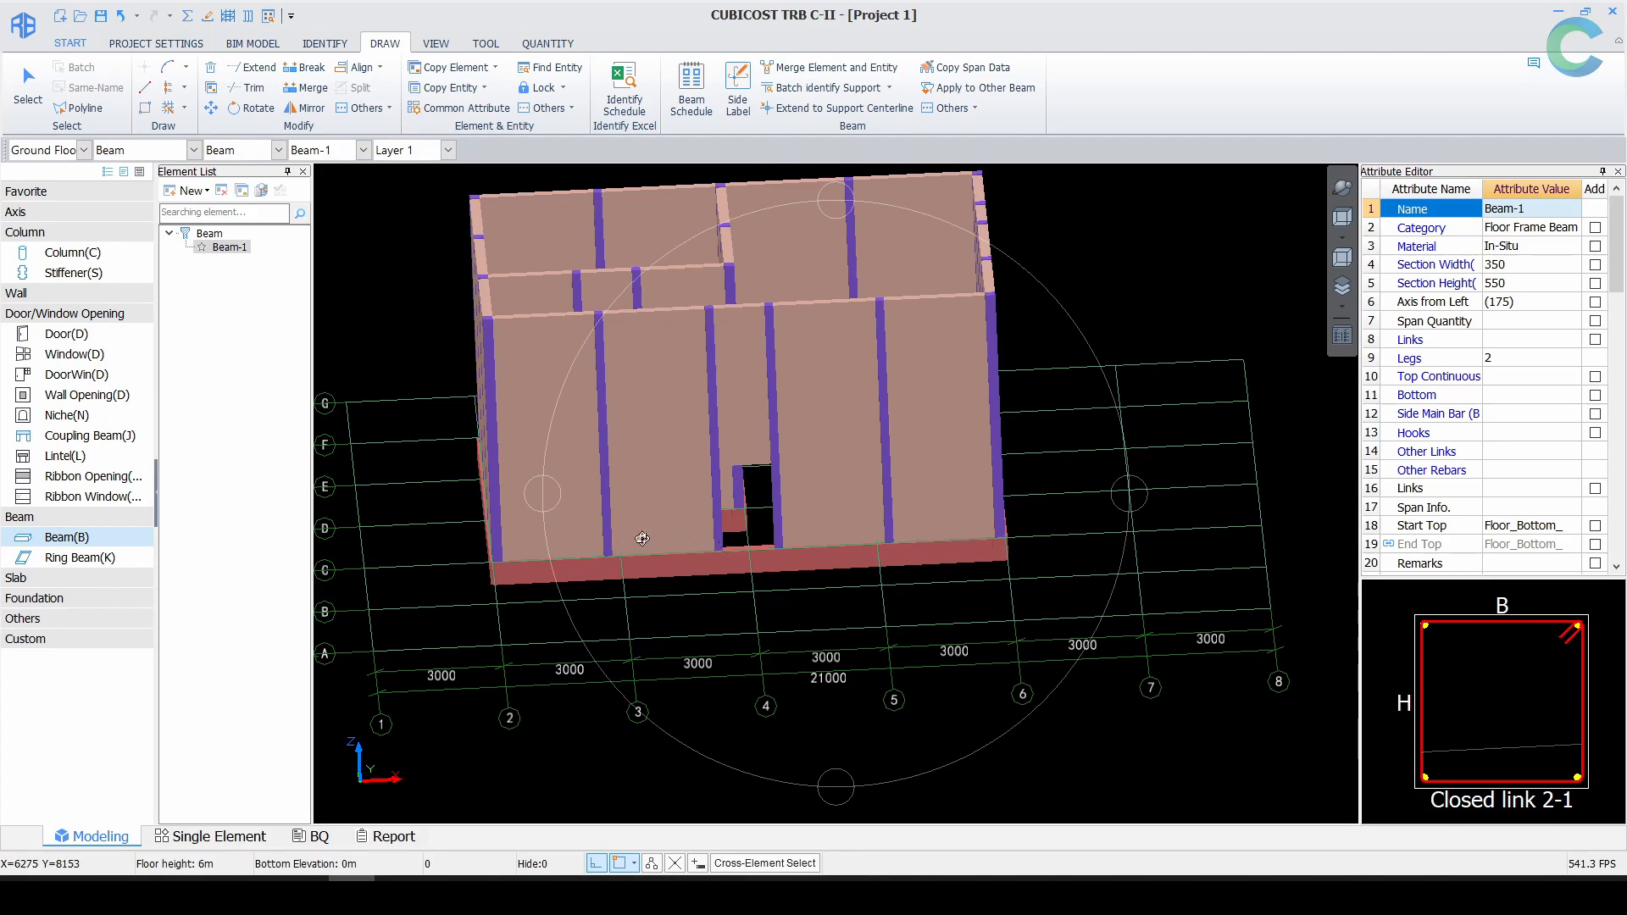
pyautogui.click(1342, 218)
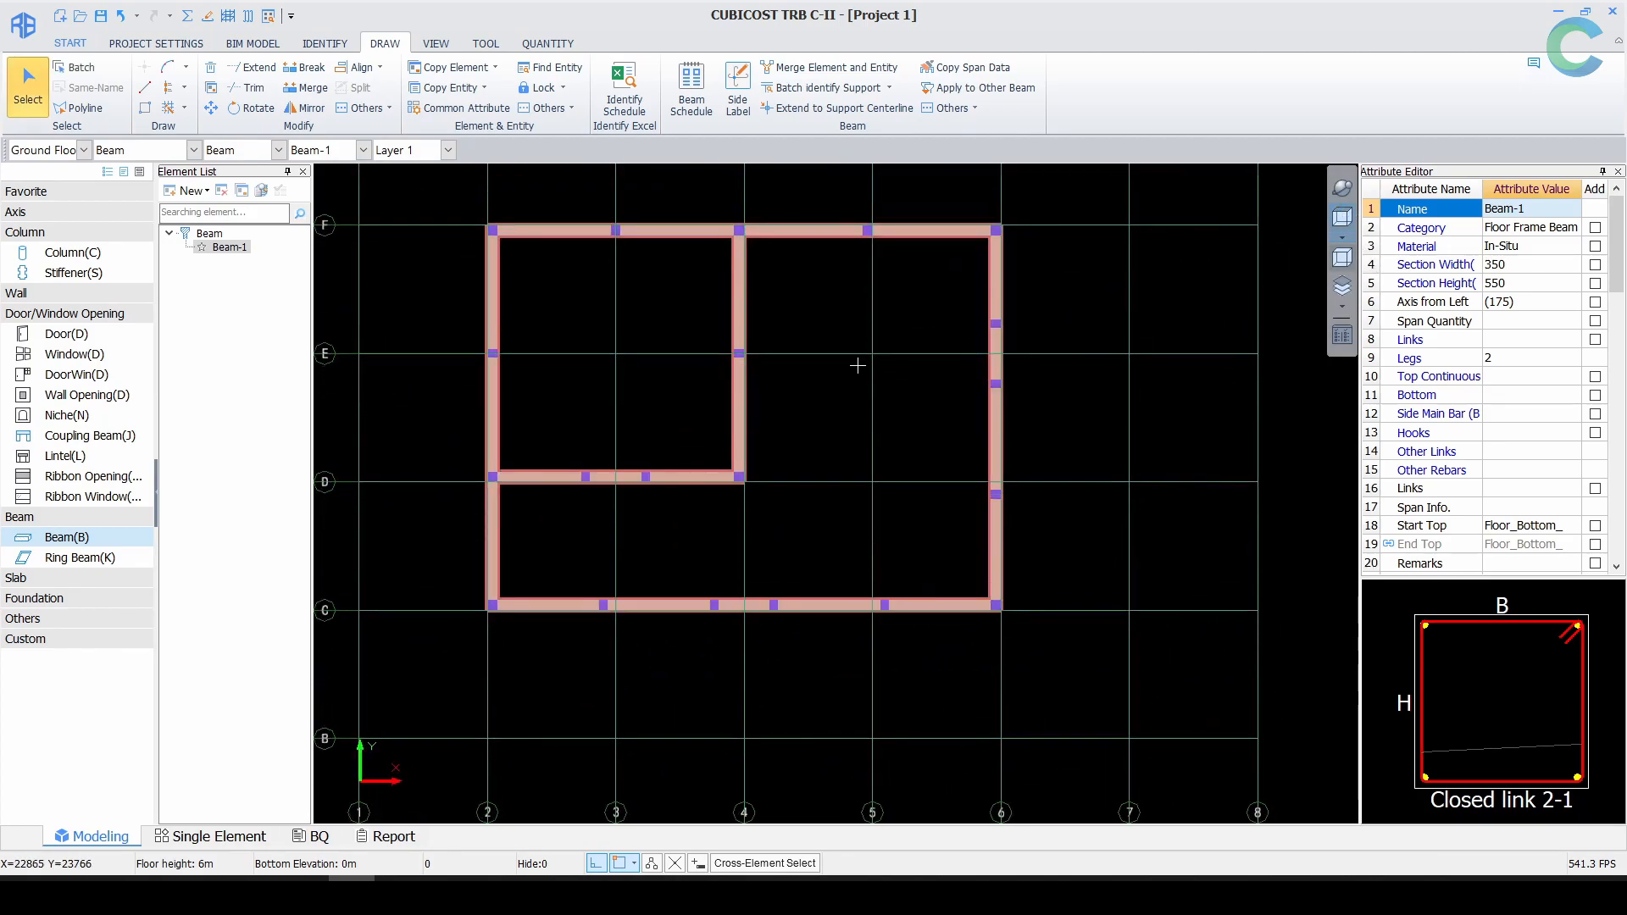
pyautogui.click(464, 182)
pyautogui.click(1061, 684)
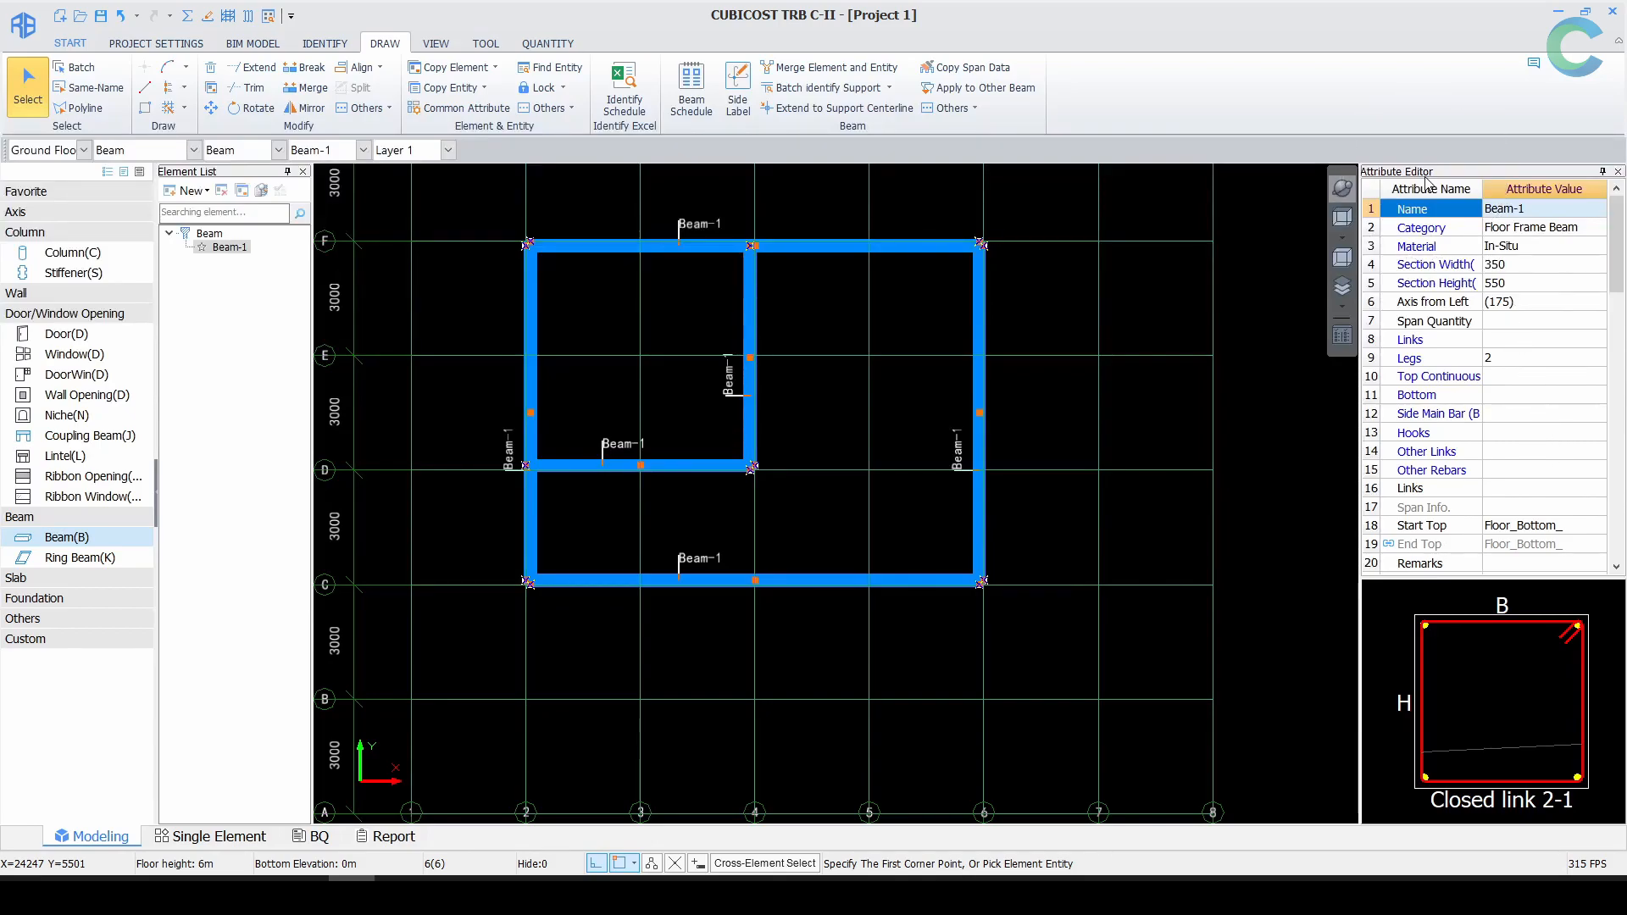
pyautogui.click(1540, 524)
pyautogui.click(1543, 522)
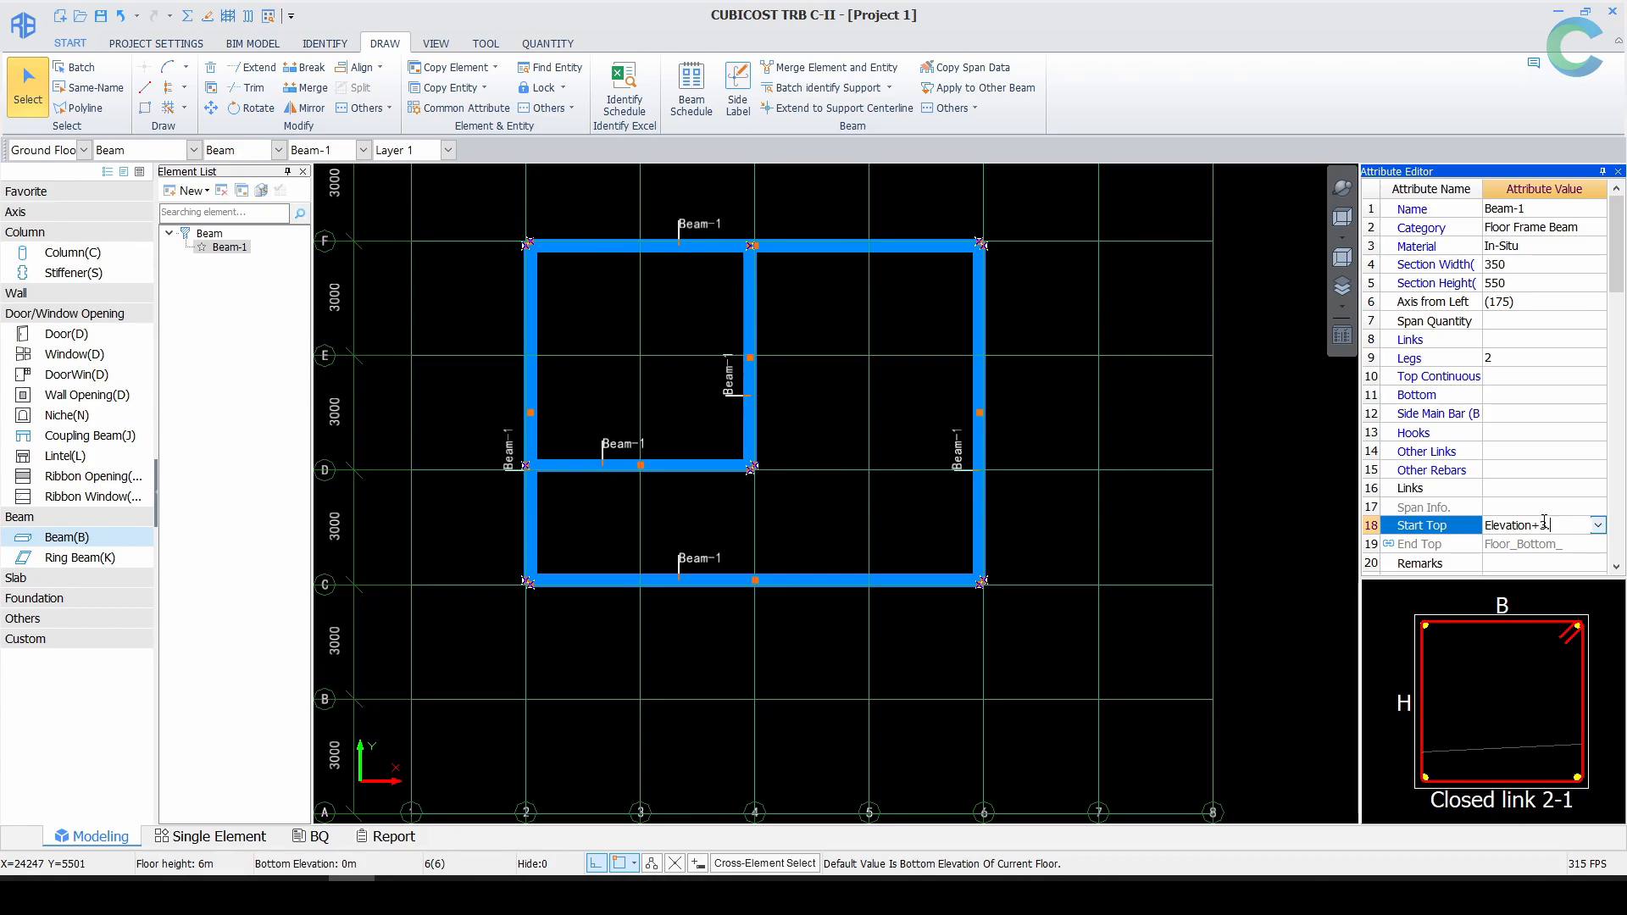
pyautogui.write('+3.0')
pyautogui.press('Return')
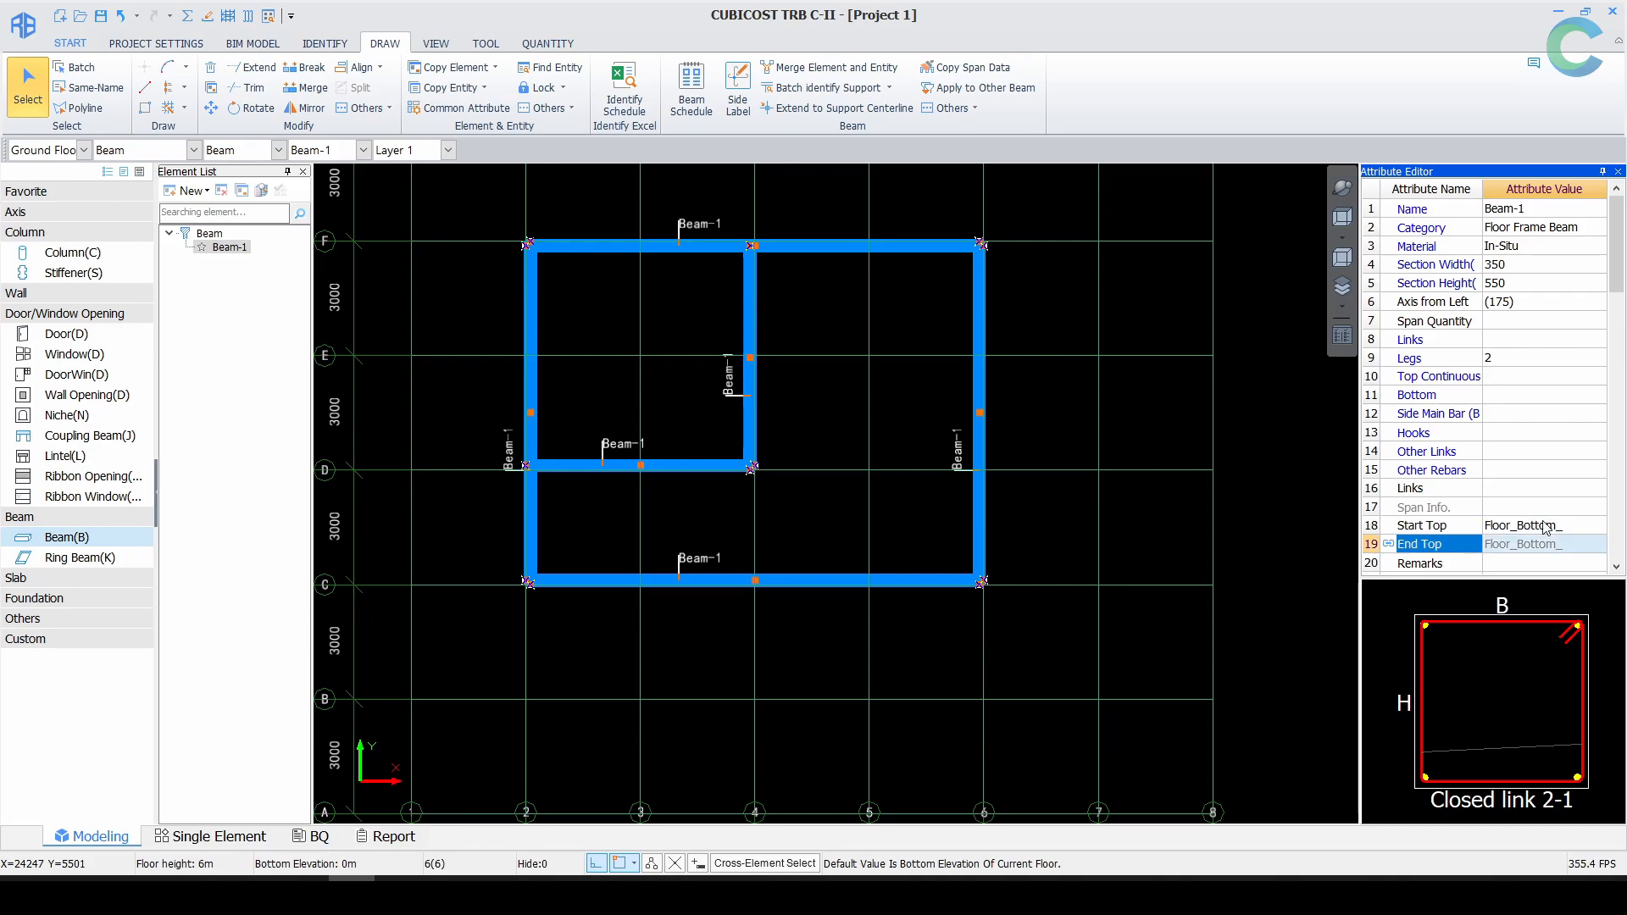
# Step: Examine the raised intermediate beams around the walls in 3D and return to the plan view
pyautogui.click(1342, 189)
pyautogui.moveTo(798, 601); pyautogui.dragTo(692, 306)
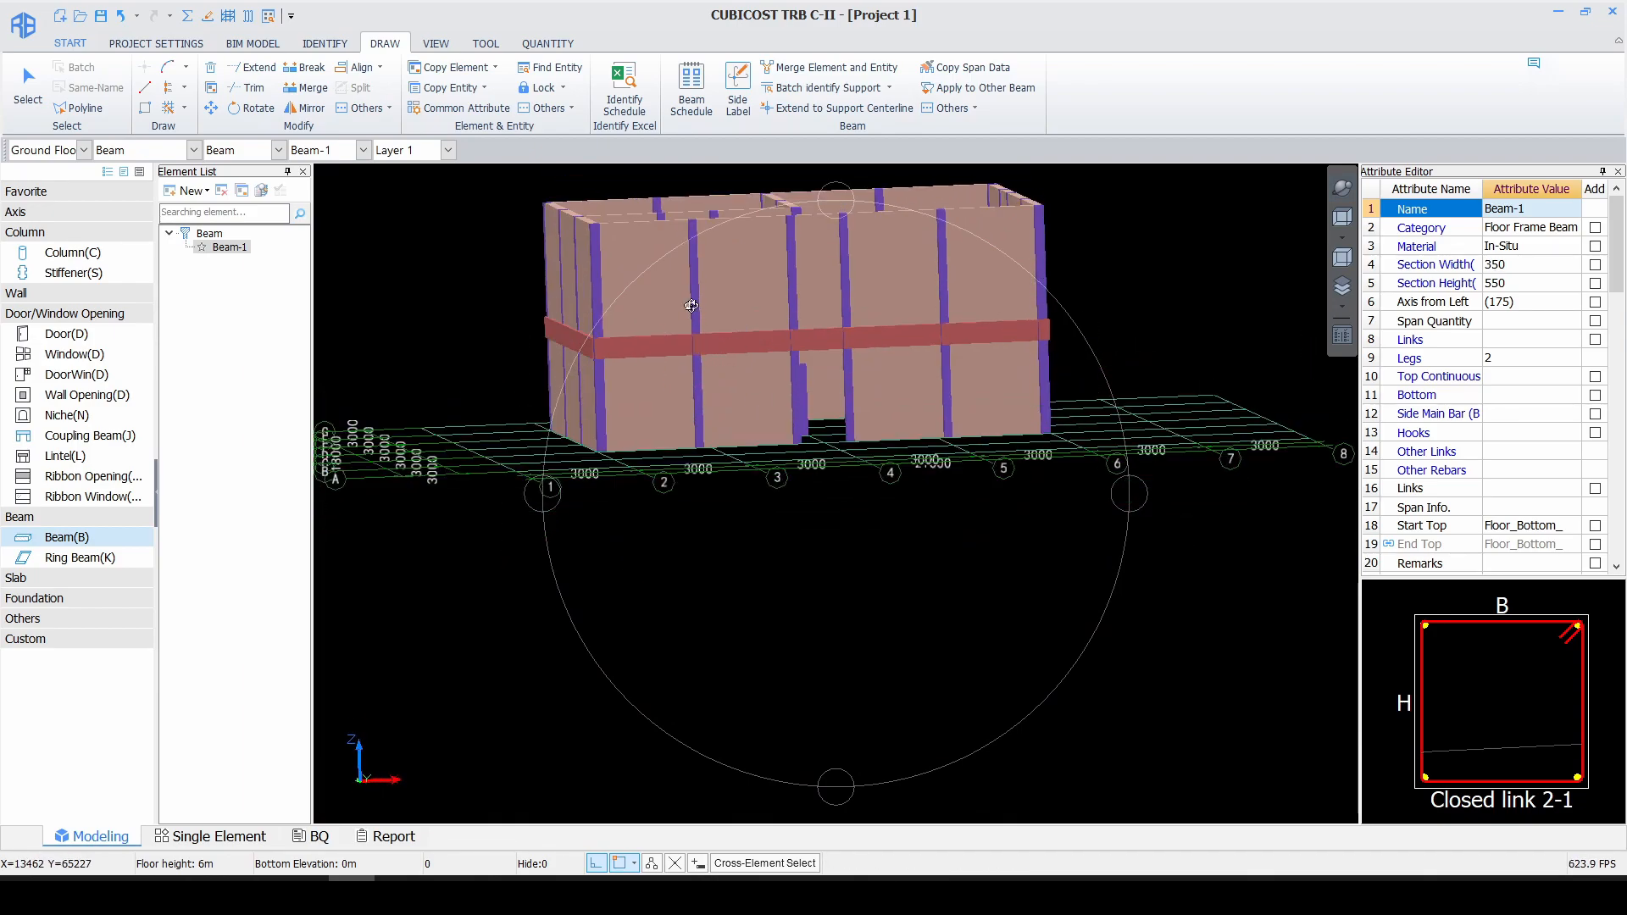
pyautogui.moveTo(695, 400); pyautogui.dragTo(705, 517, button='middle')
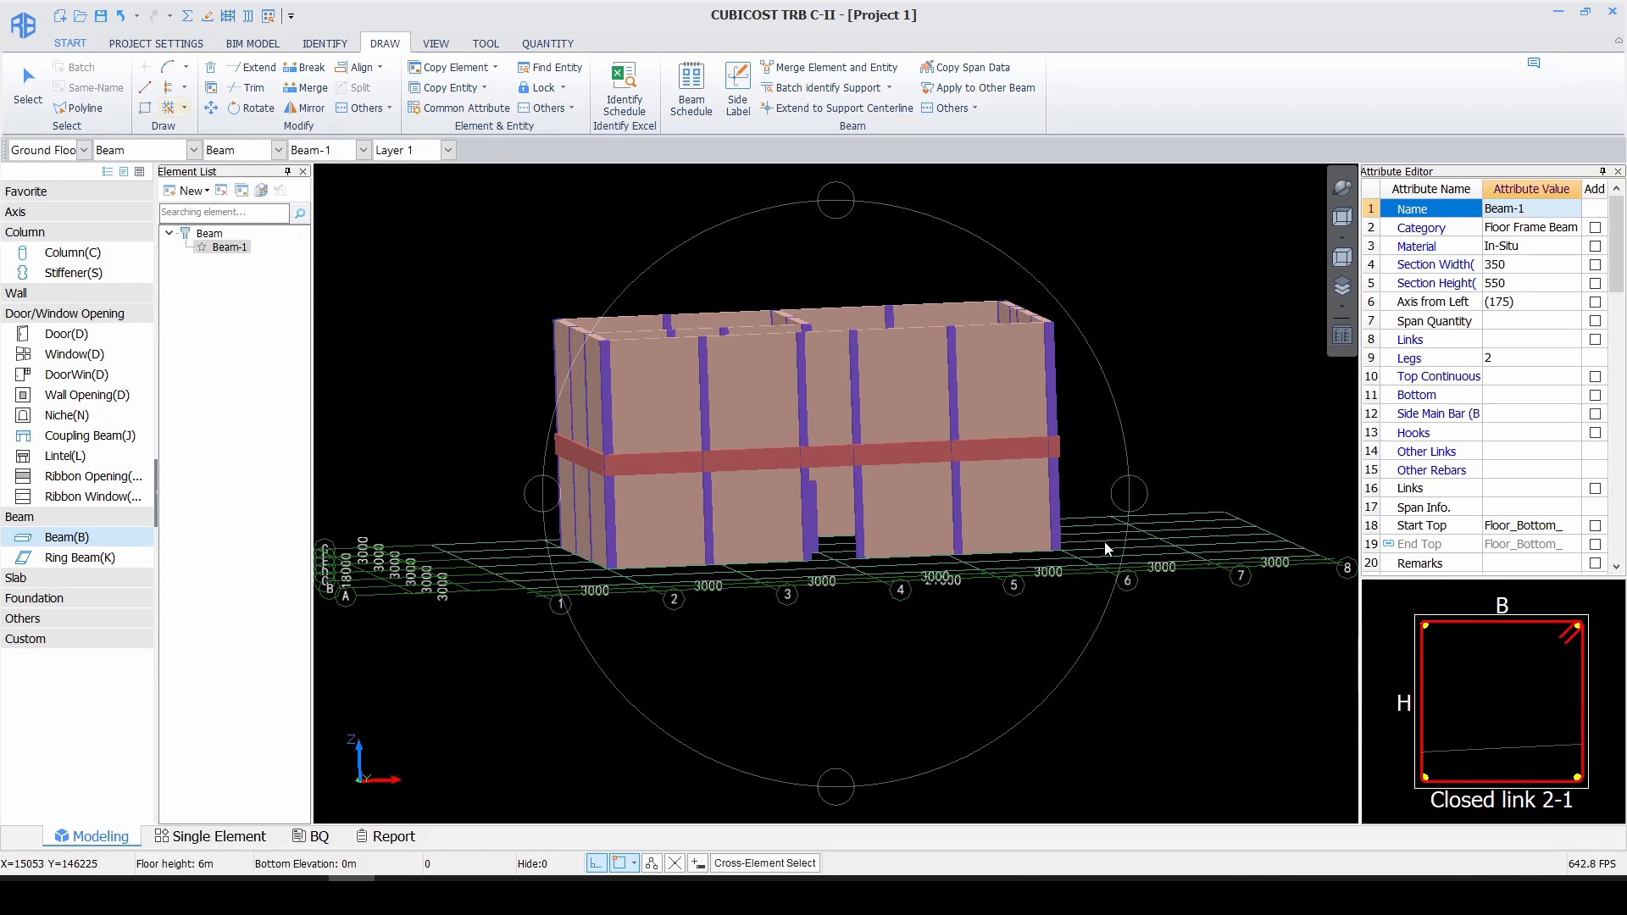
pyautogui.click(1343, 218)
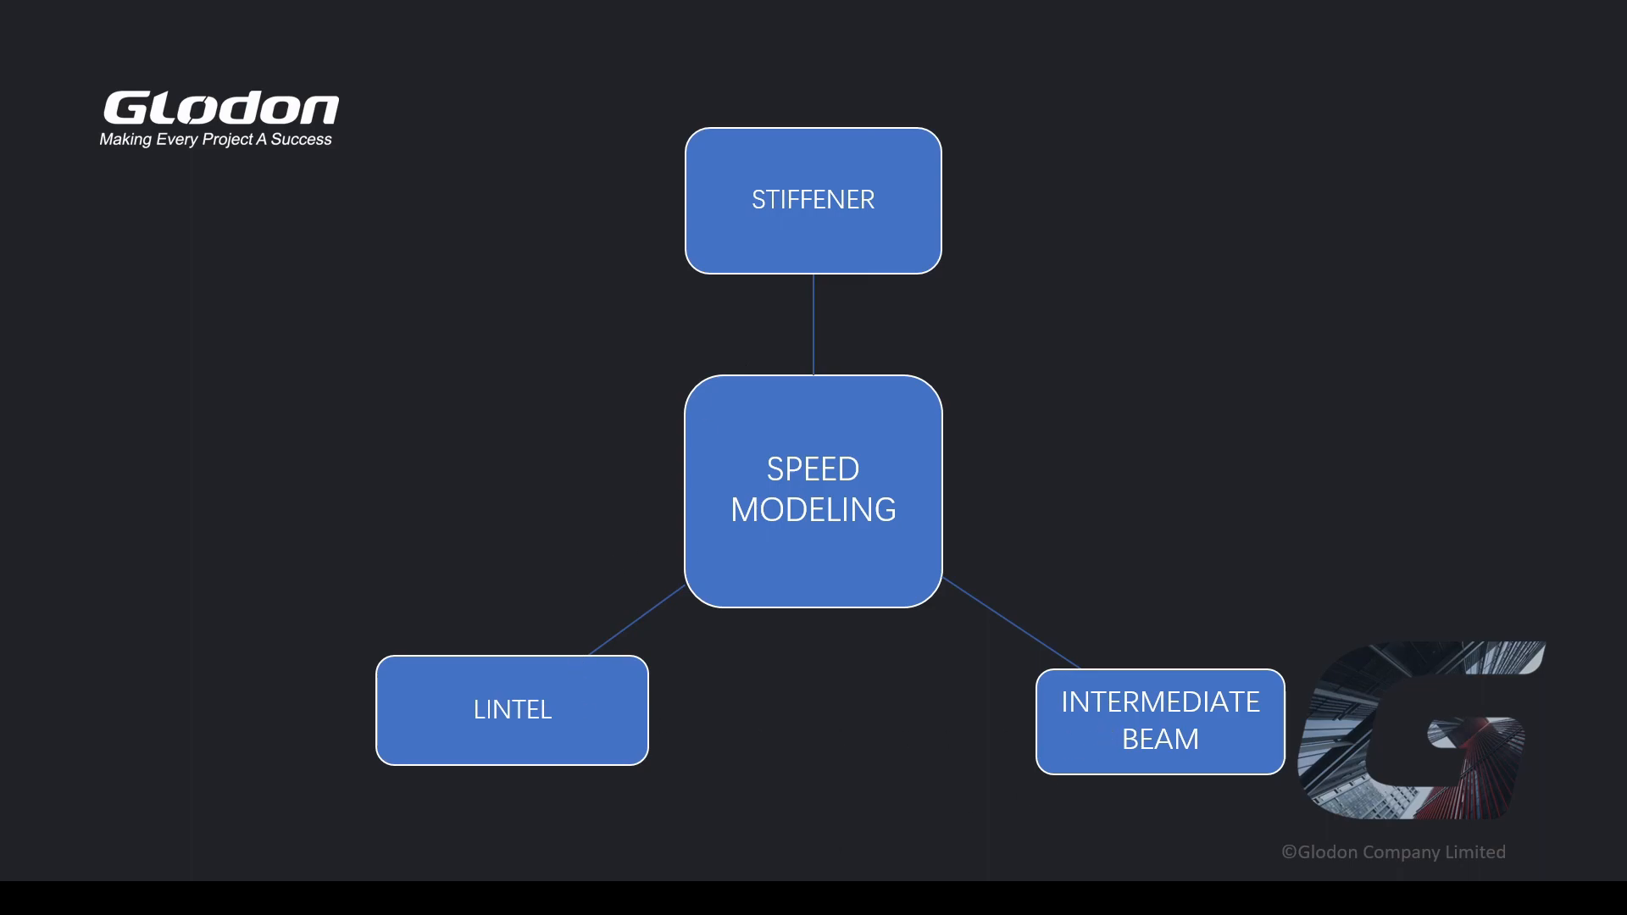
pyautogui.click(261, 858)
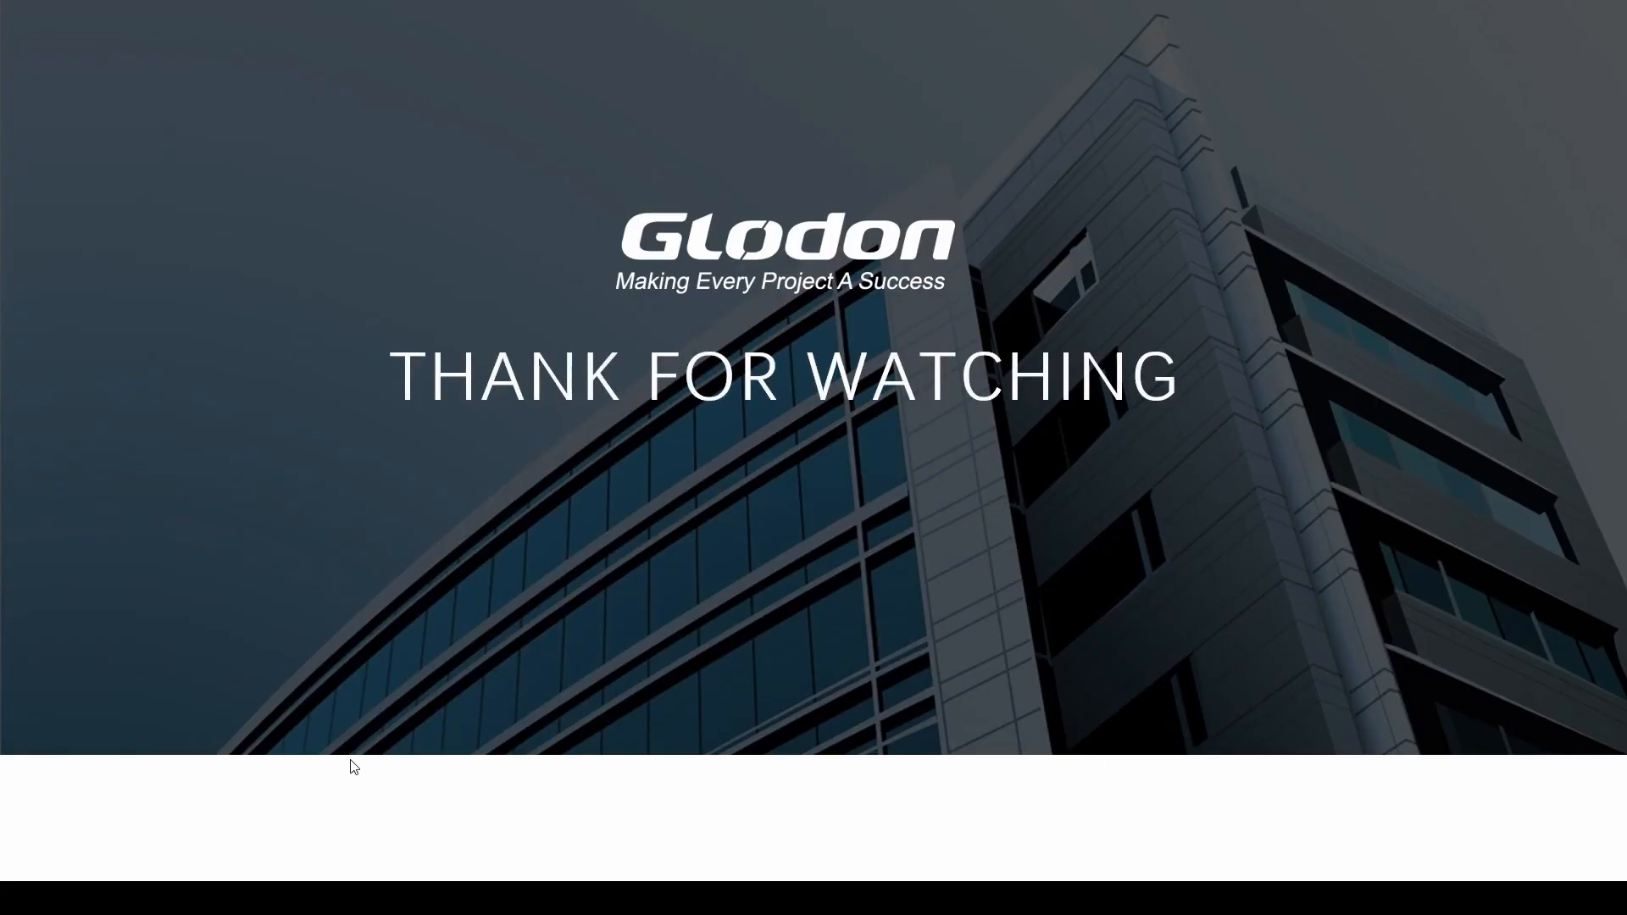